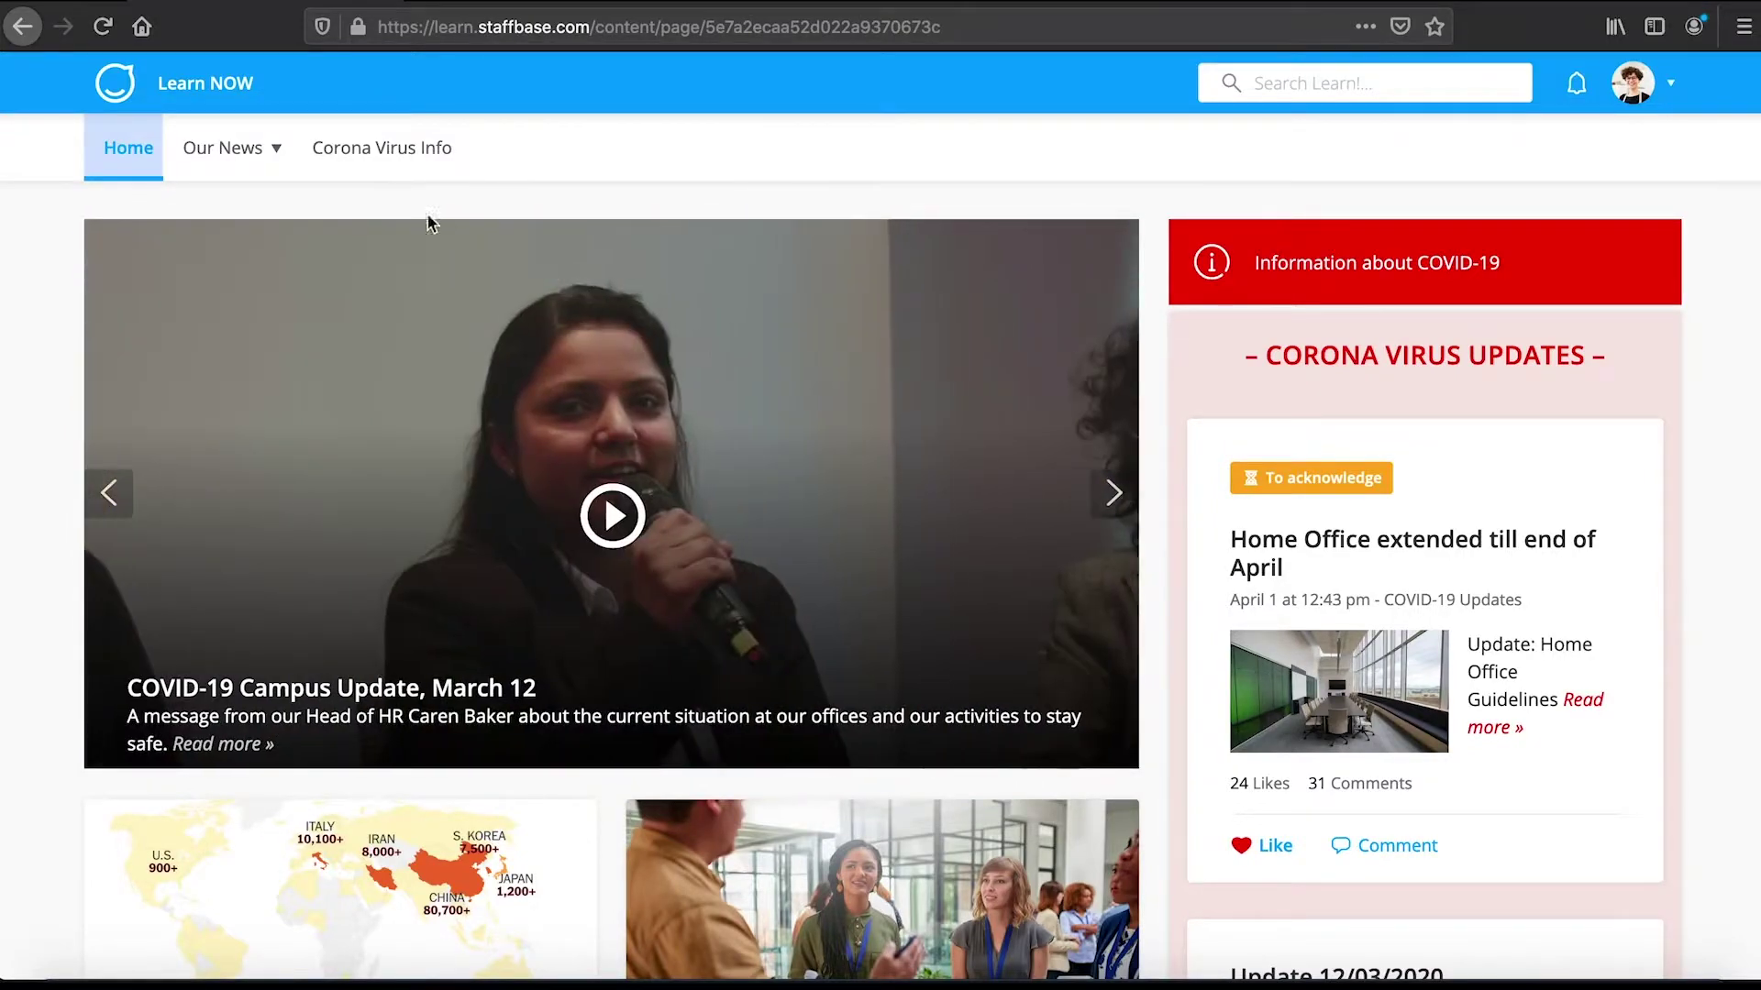
Step: Open the Corona Virus Info page from the app pages list in the editor
click(398, 165)
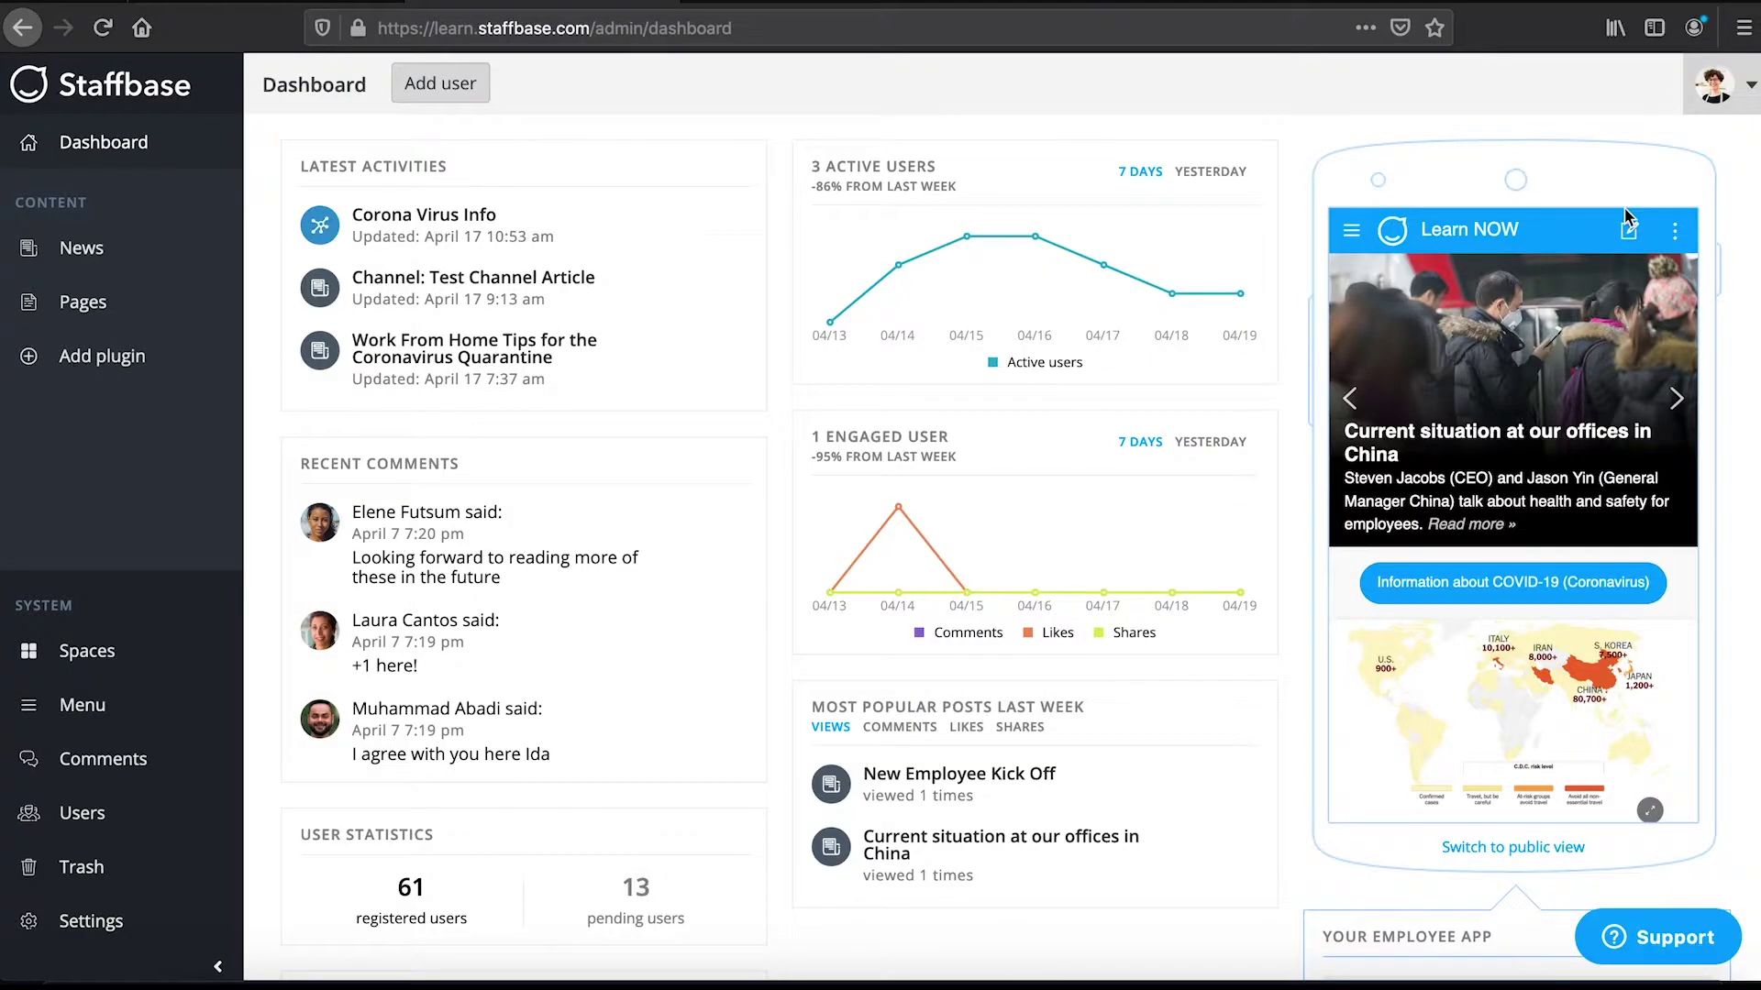
click(163, 305)
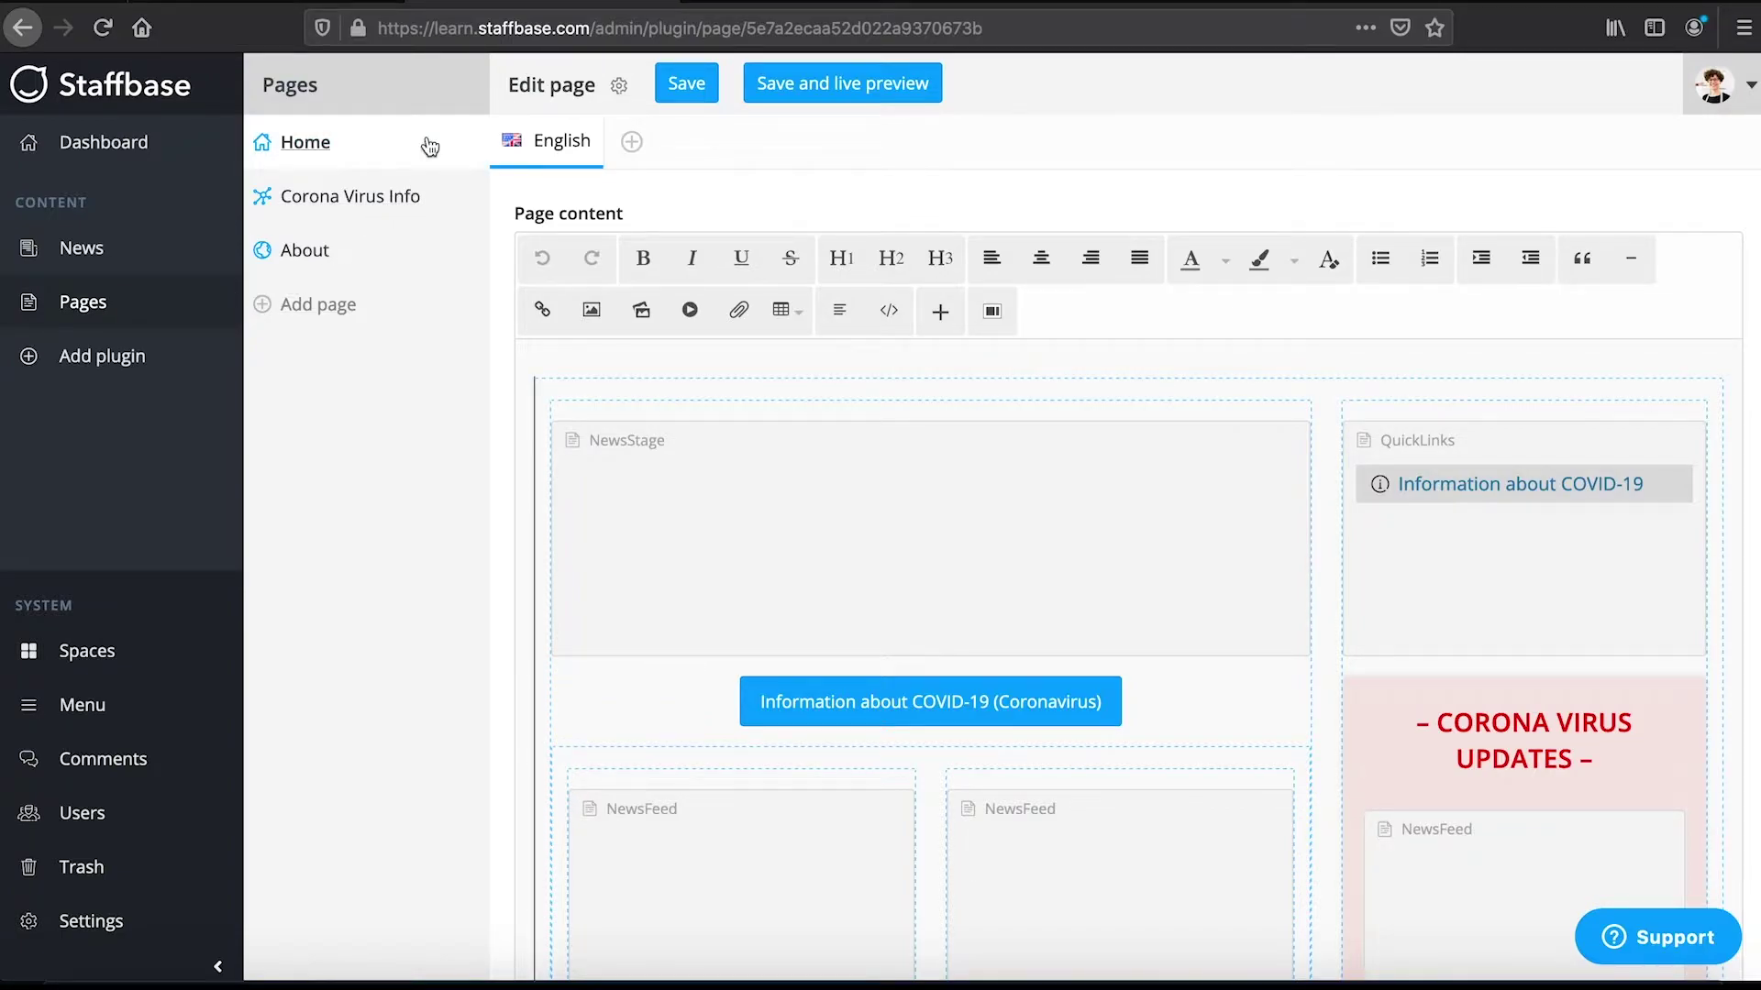
click(449, 198)
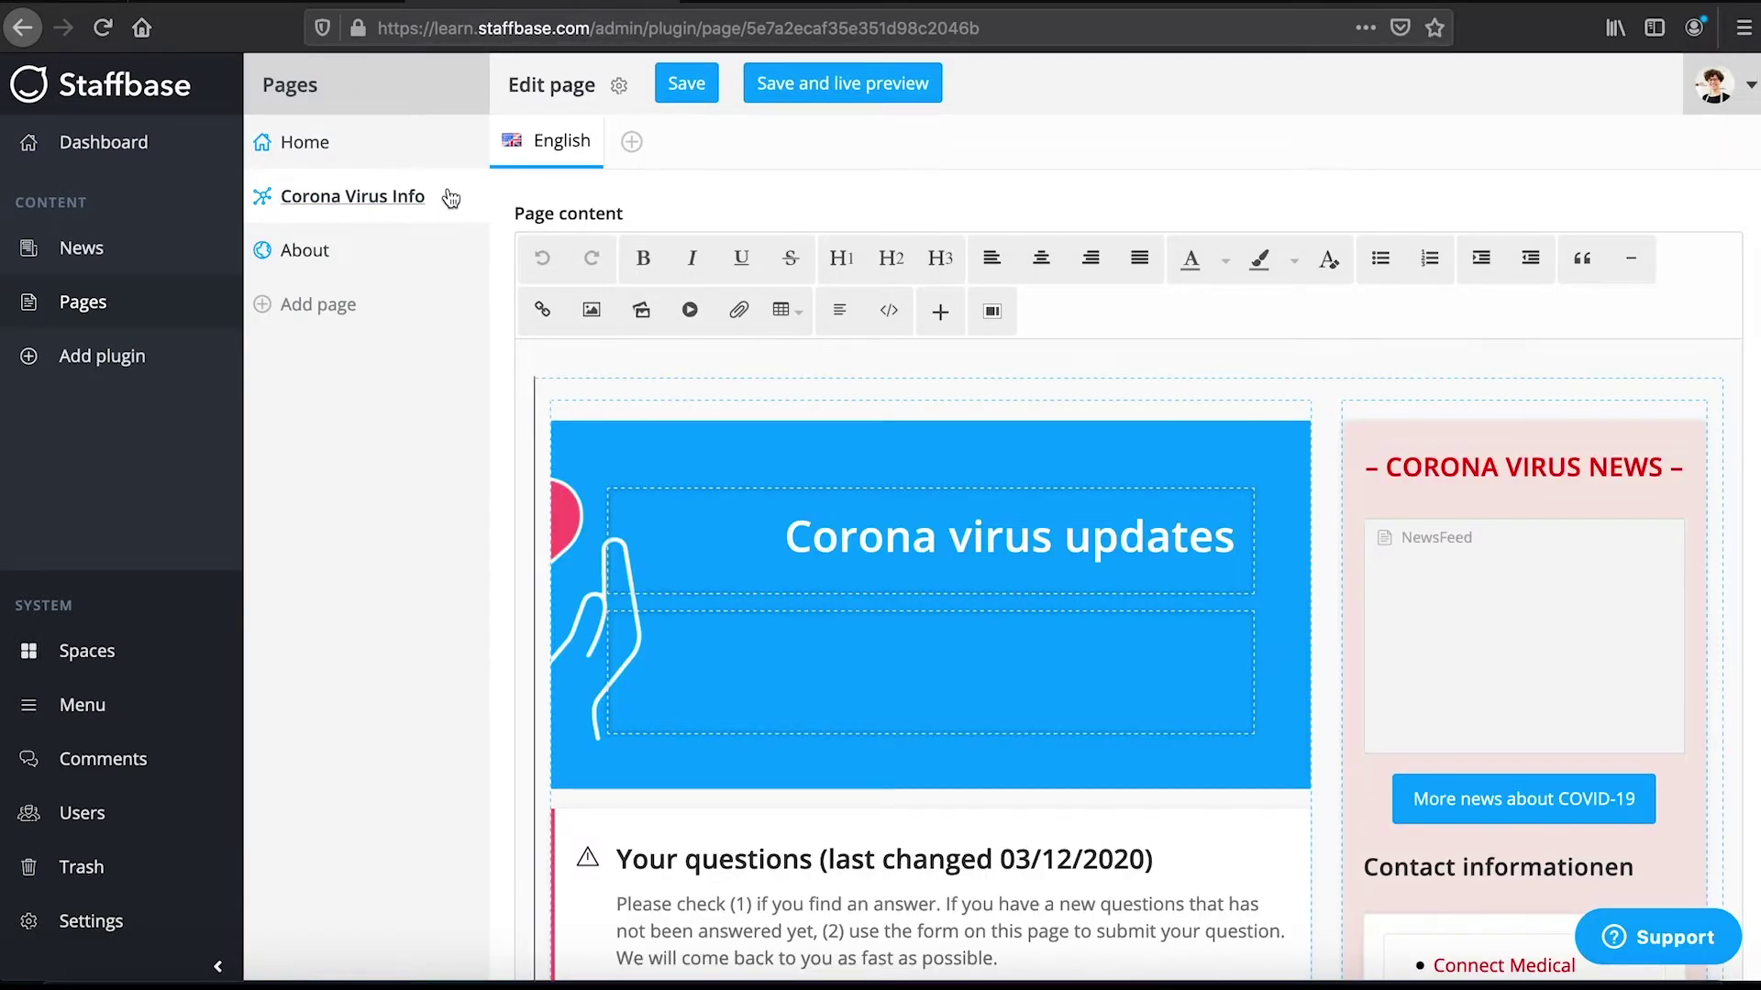
click(993, 311)
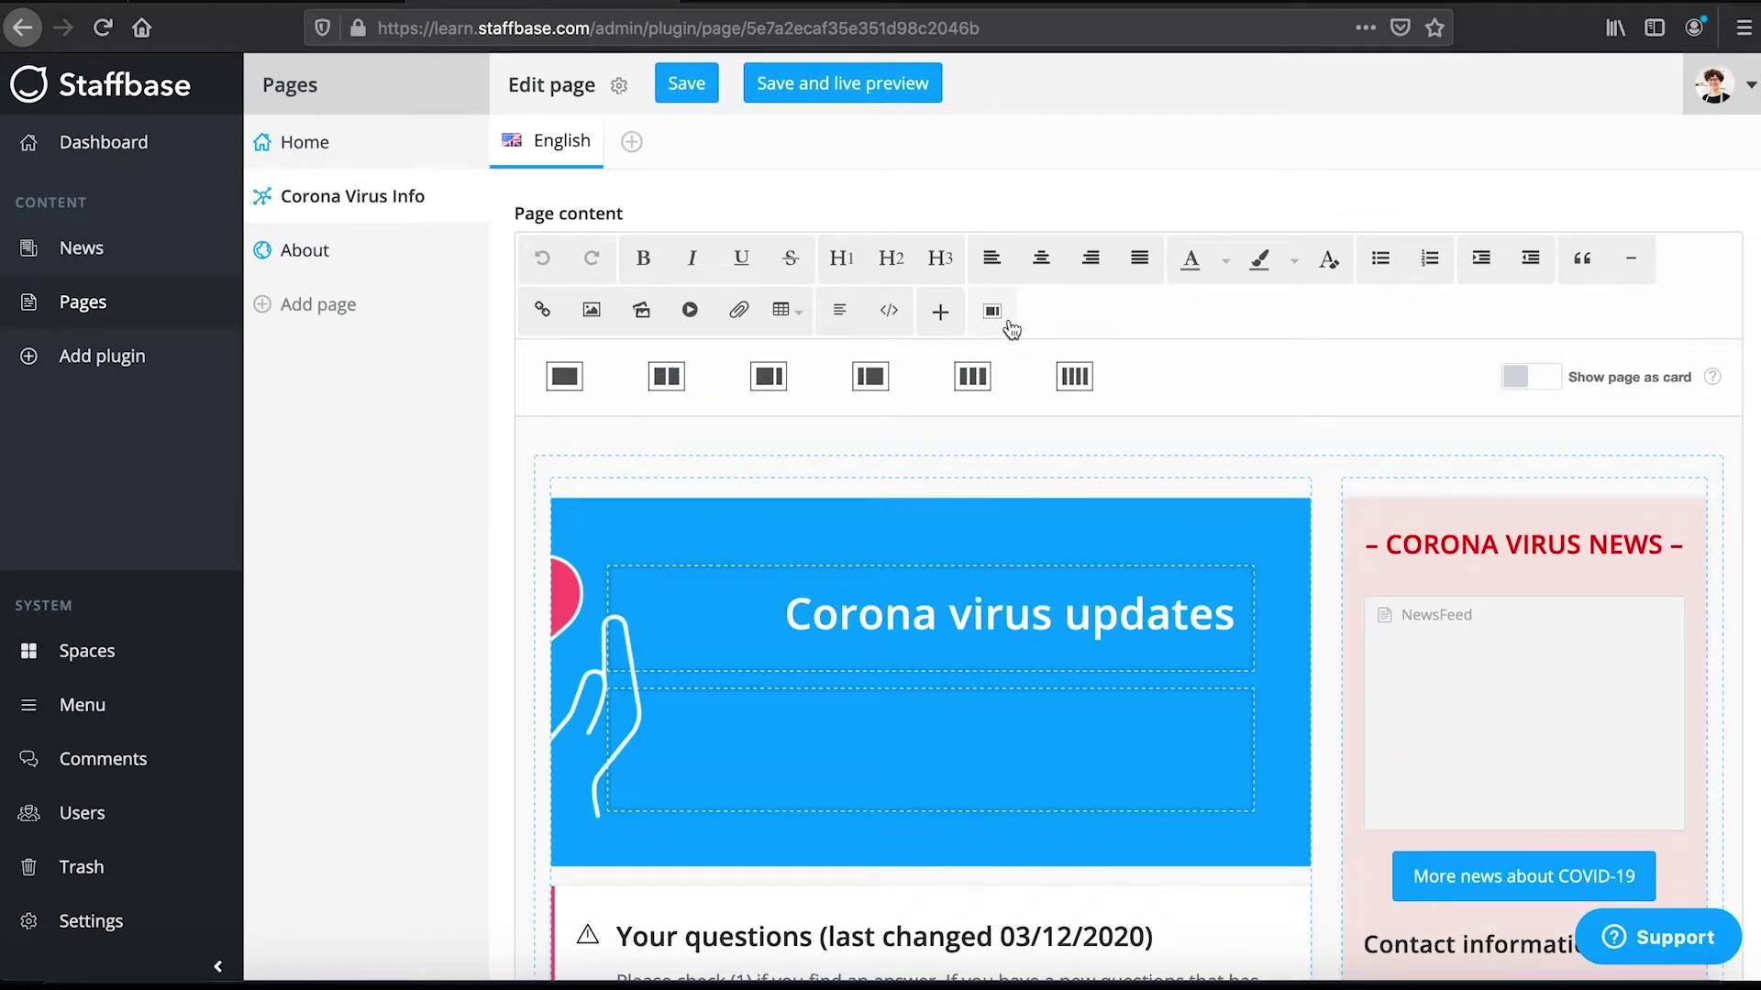
click(1009, 327)
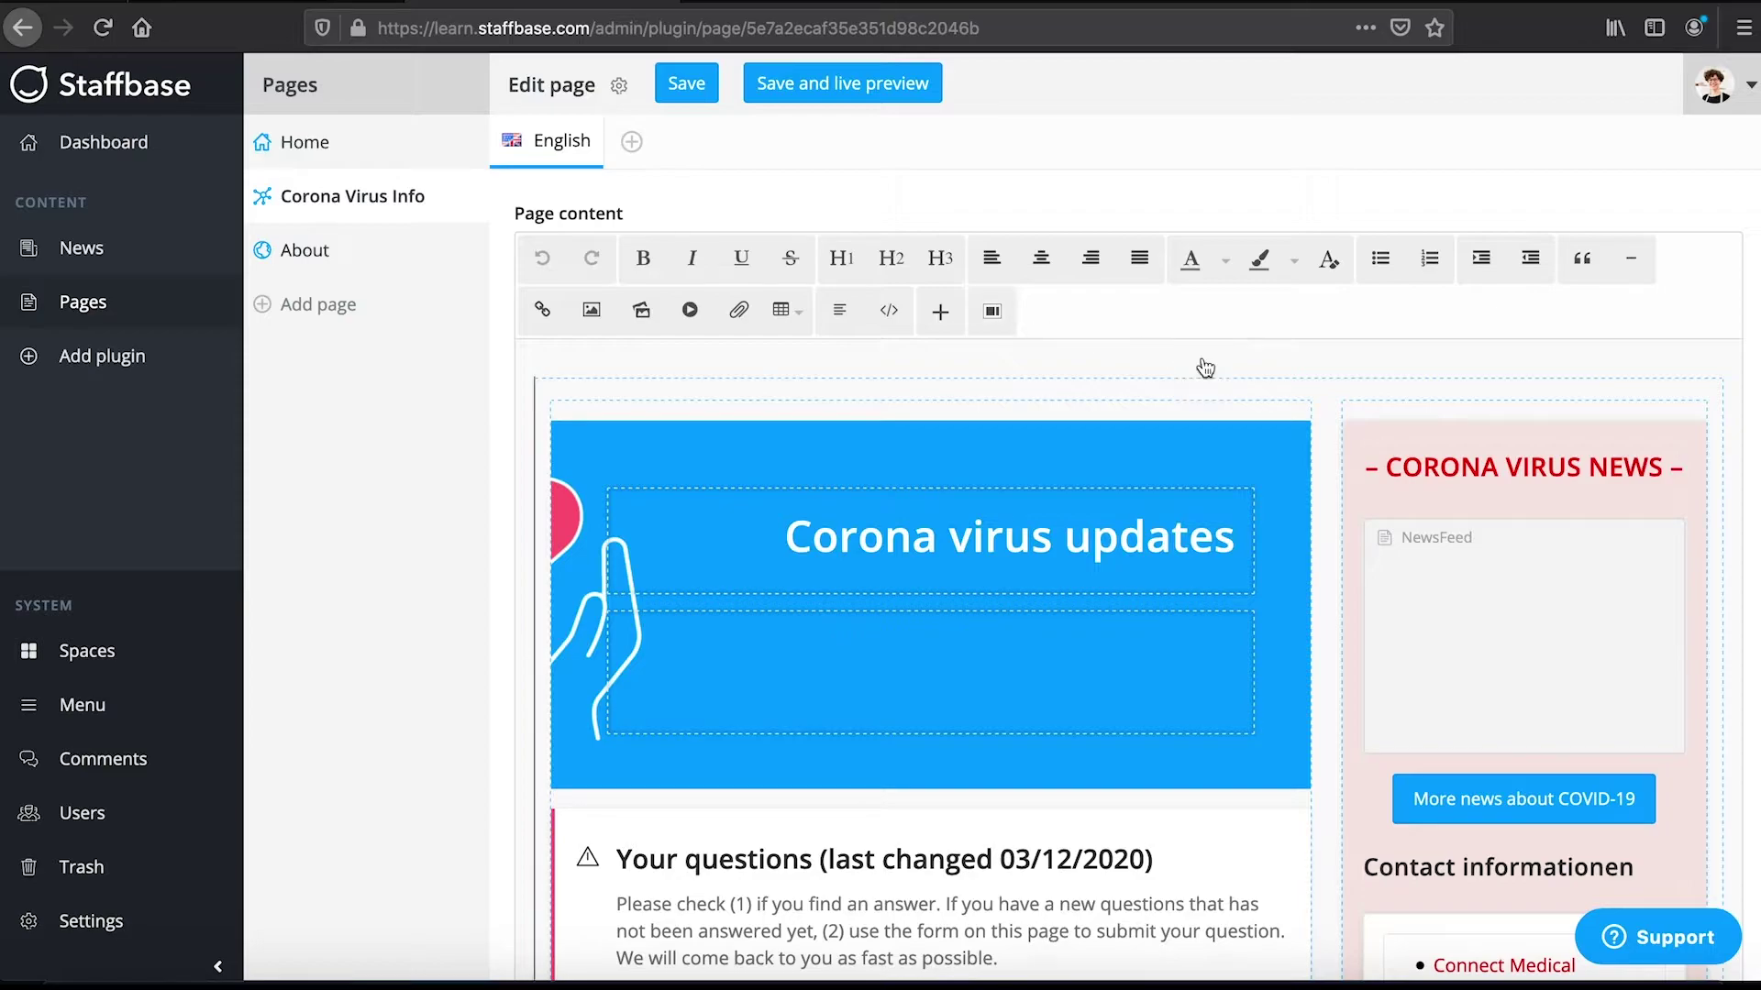
scroll(1341, 413, down, 3)
scroll(1341, 414, down, 3)
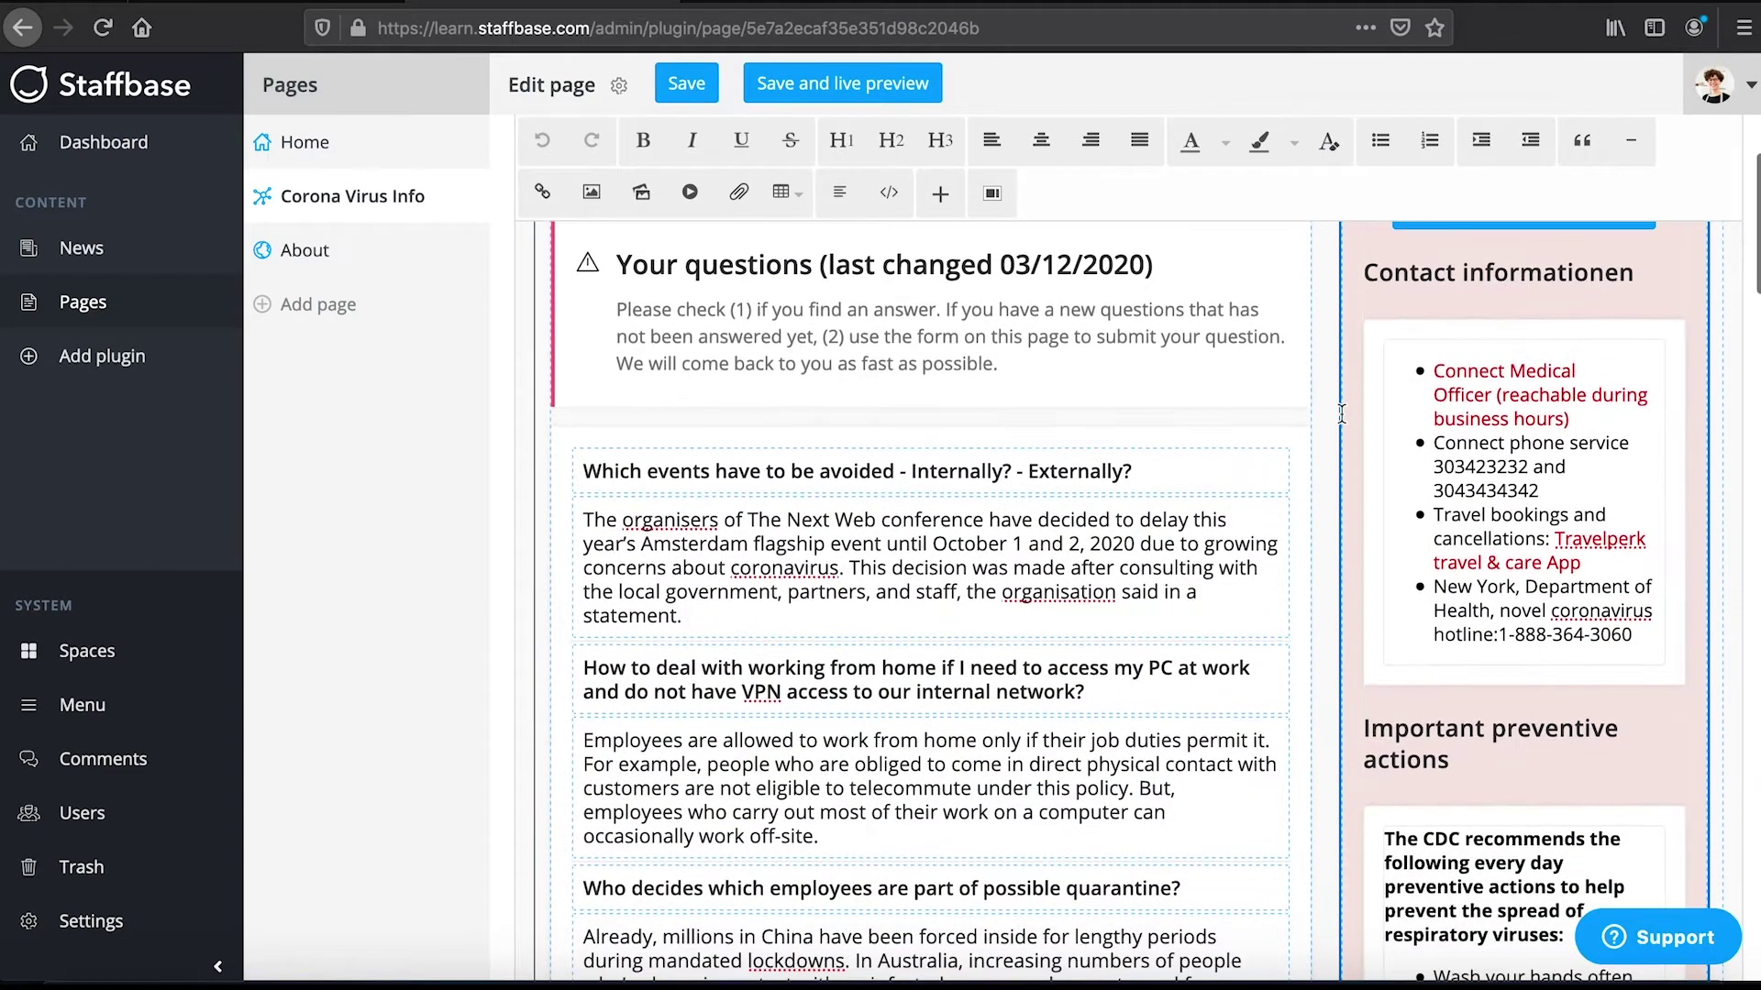
scroll(1340, 413, down, 1)
click(1529, 431)
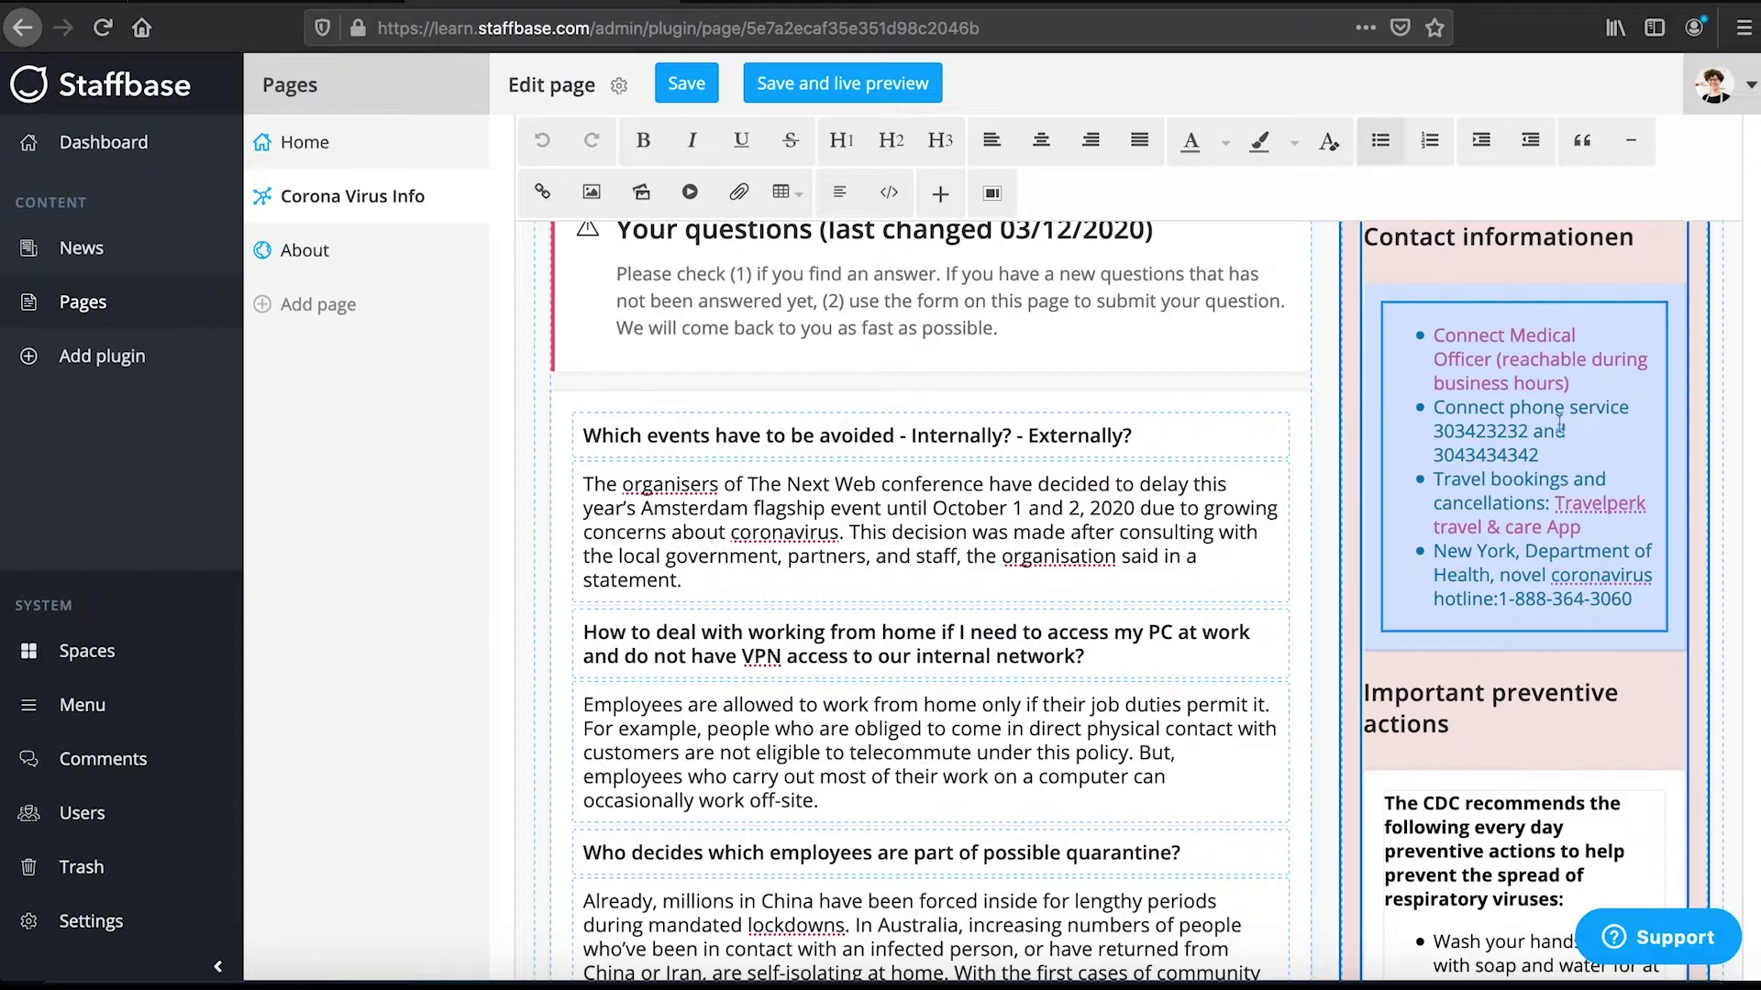
key(BackSpace)
key(BackSpace)
key(BackSpace)
text(842)
scroll(1671, 626, down, 8)
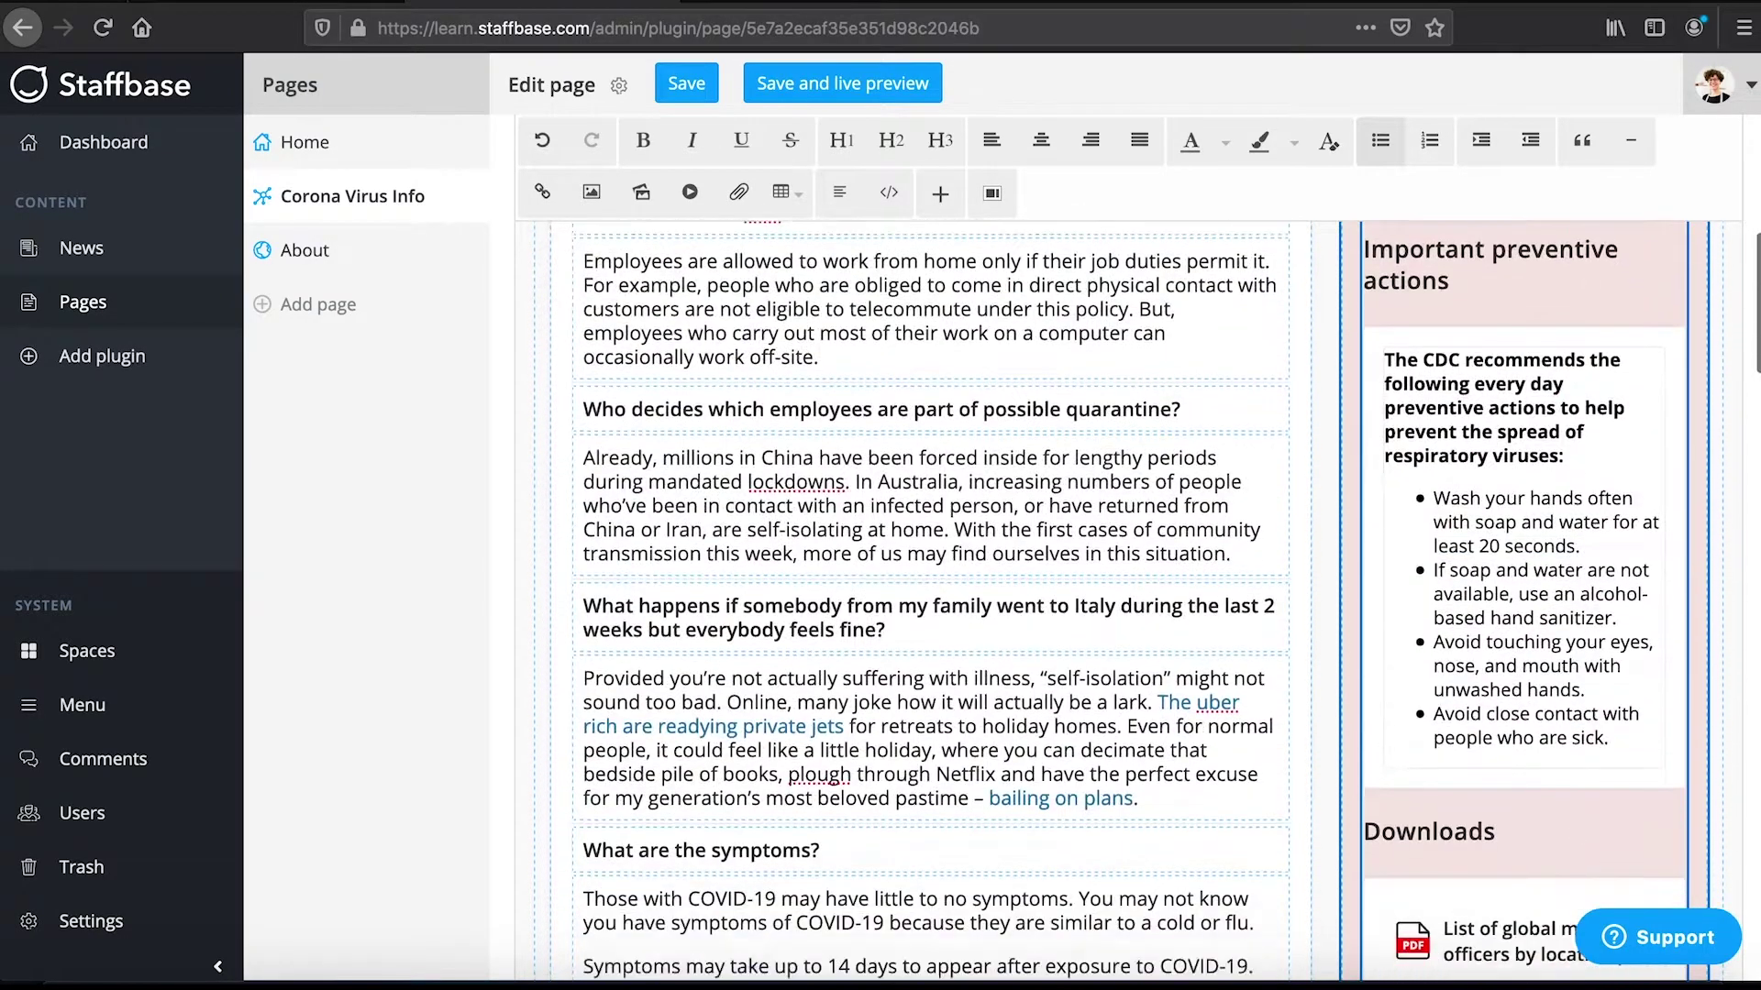
Step: Add New Home Office Policy.pdf to the Downloads widget's file list and confirm
mouse_move(1672, 626)
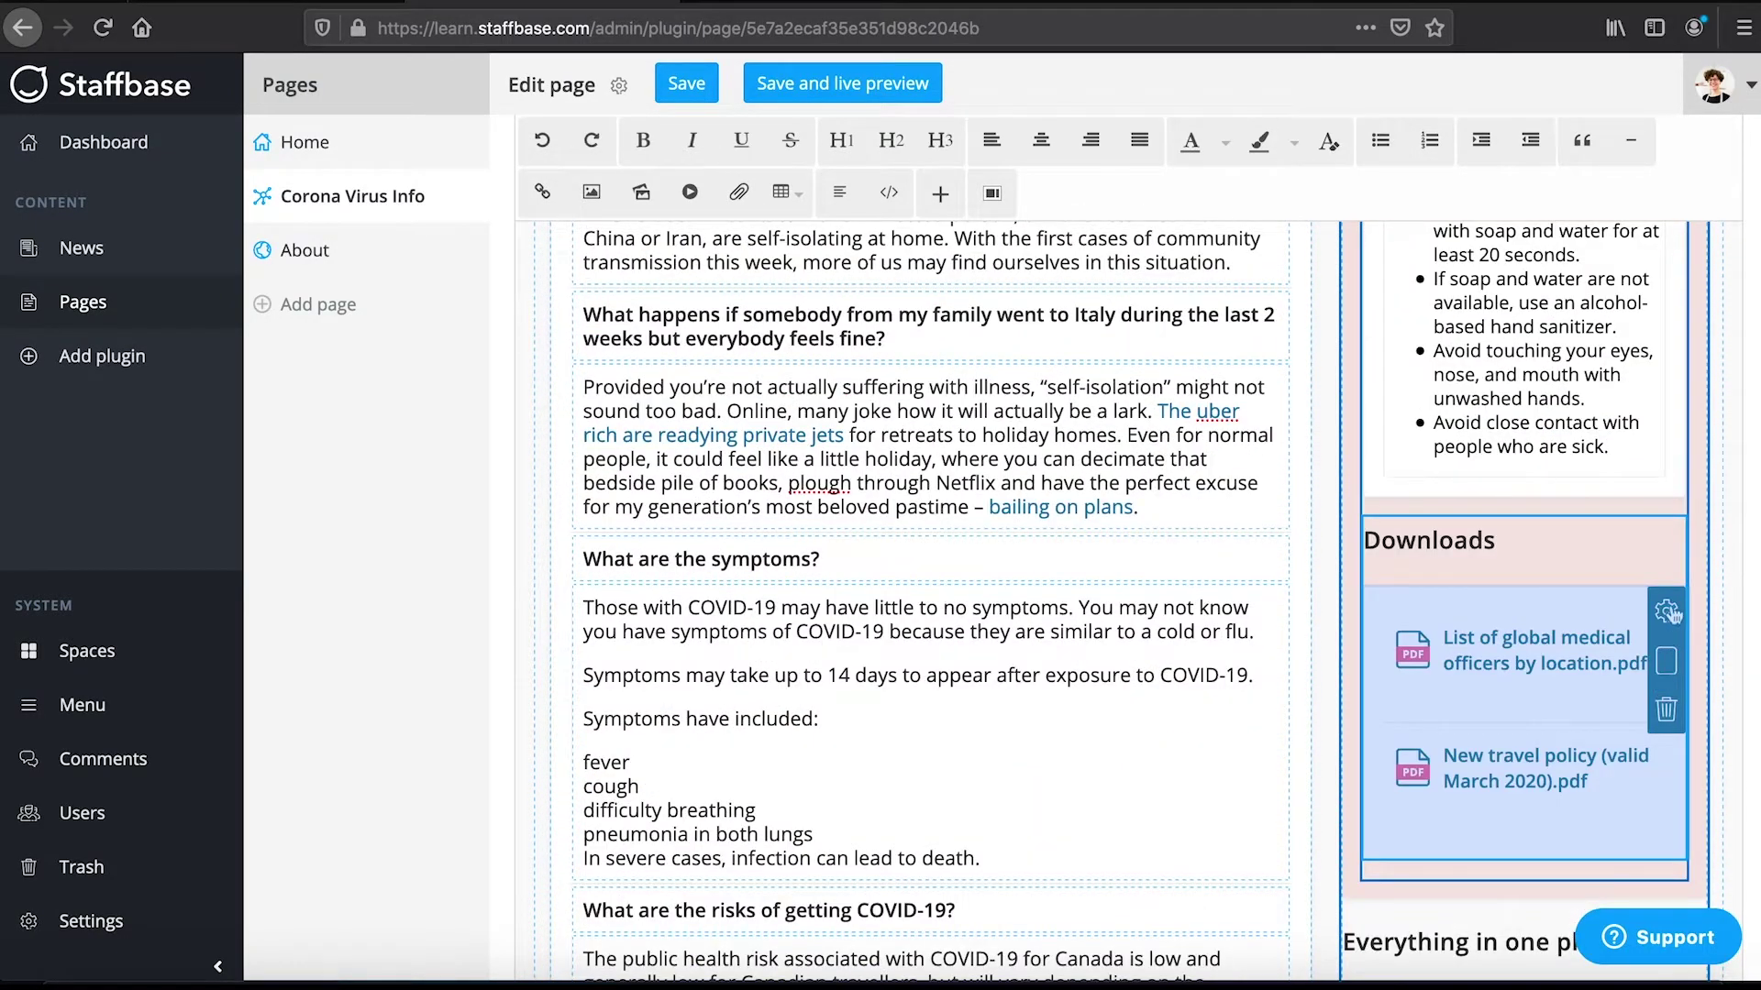
click(1670, 613)
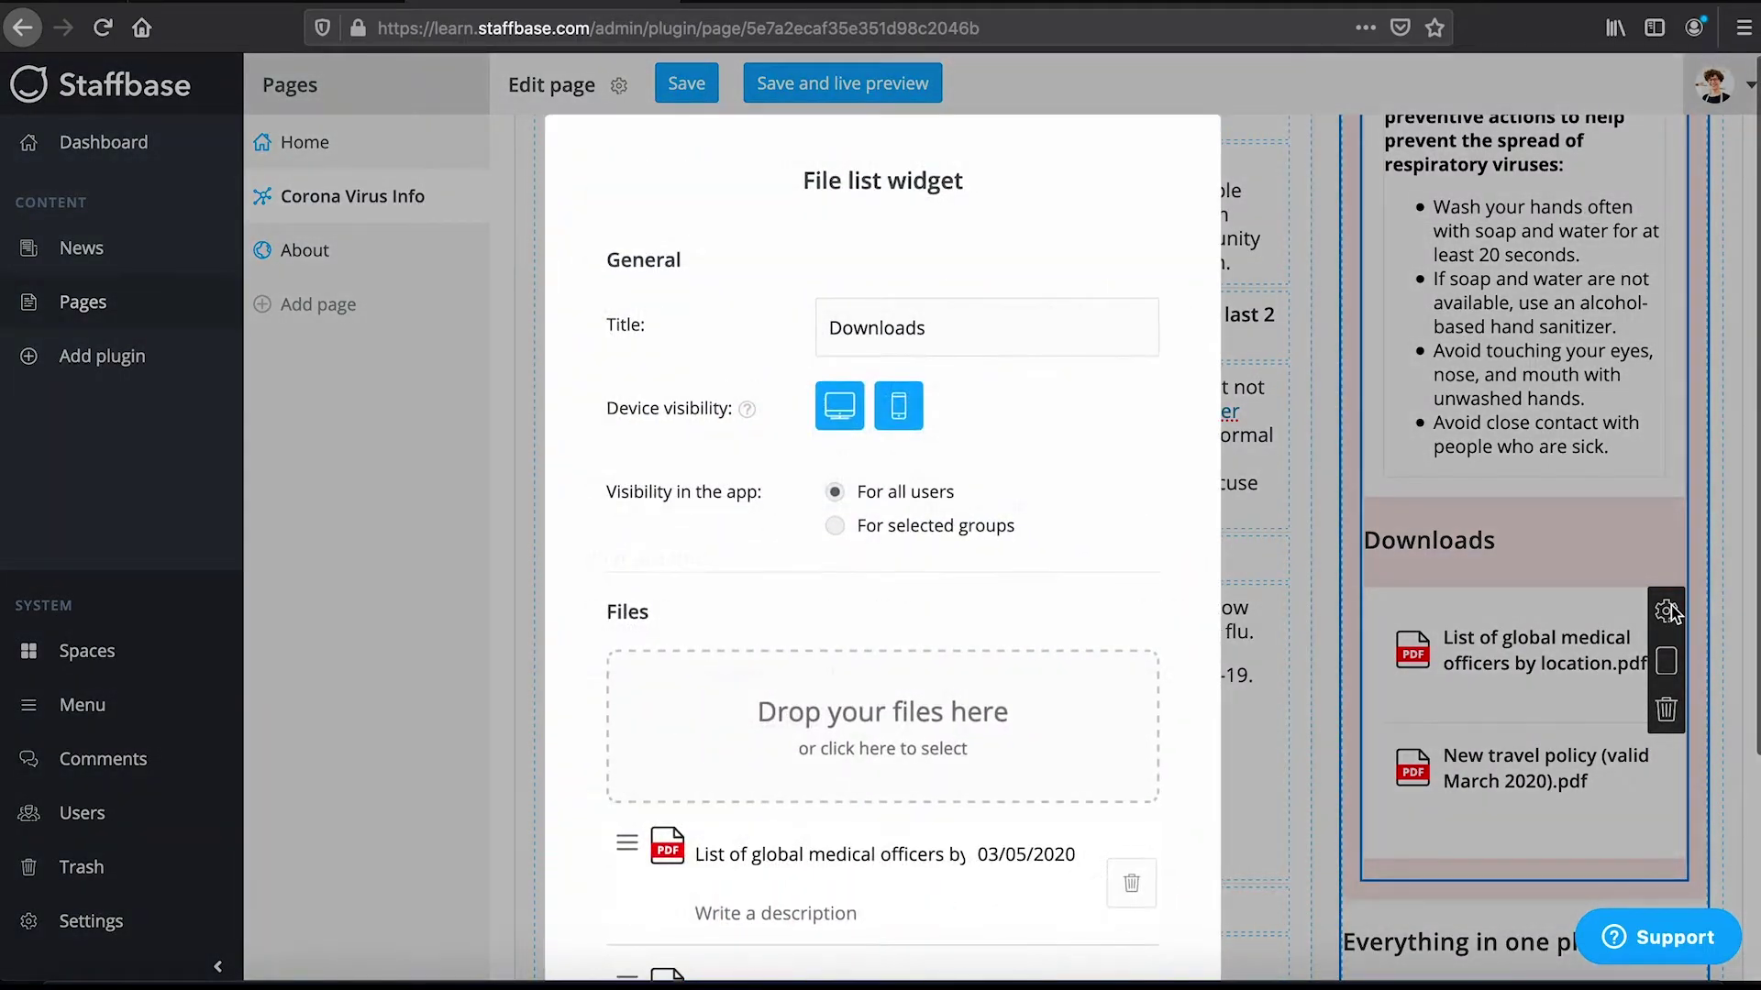
scroll(839, 380, down, 2)
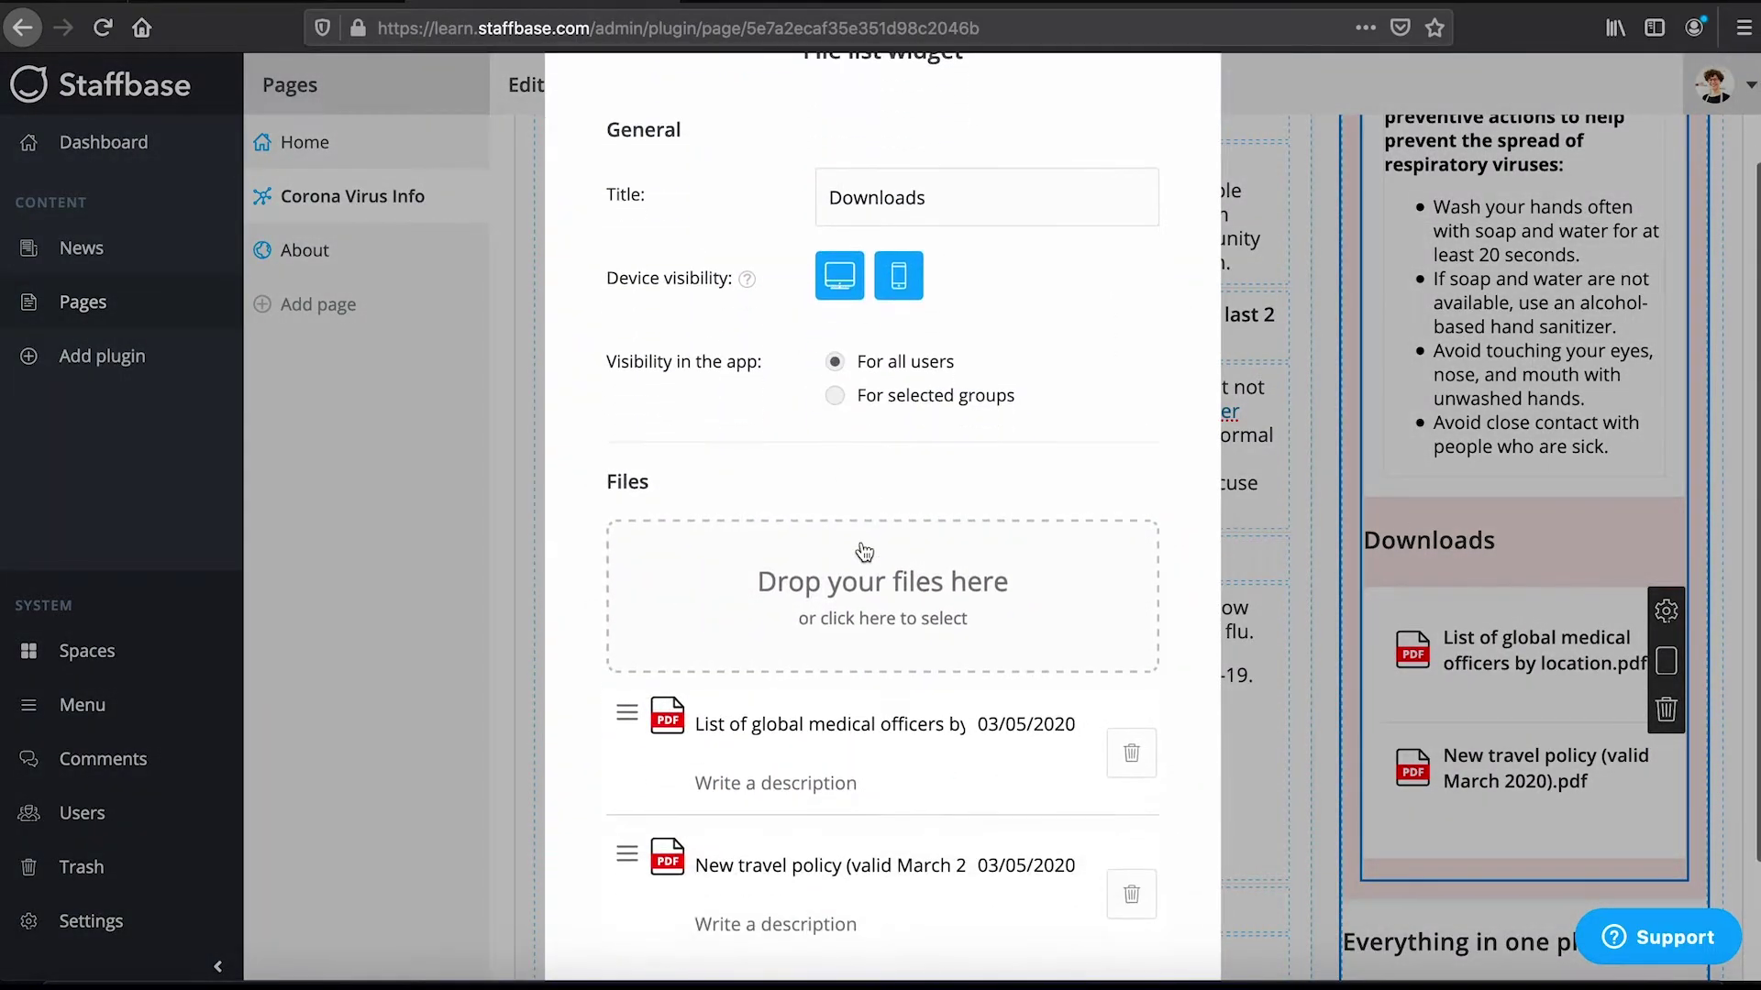
click(898, 615)
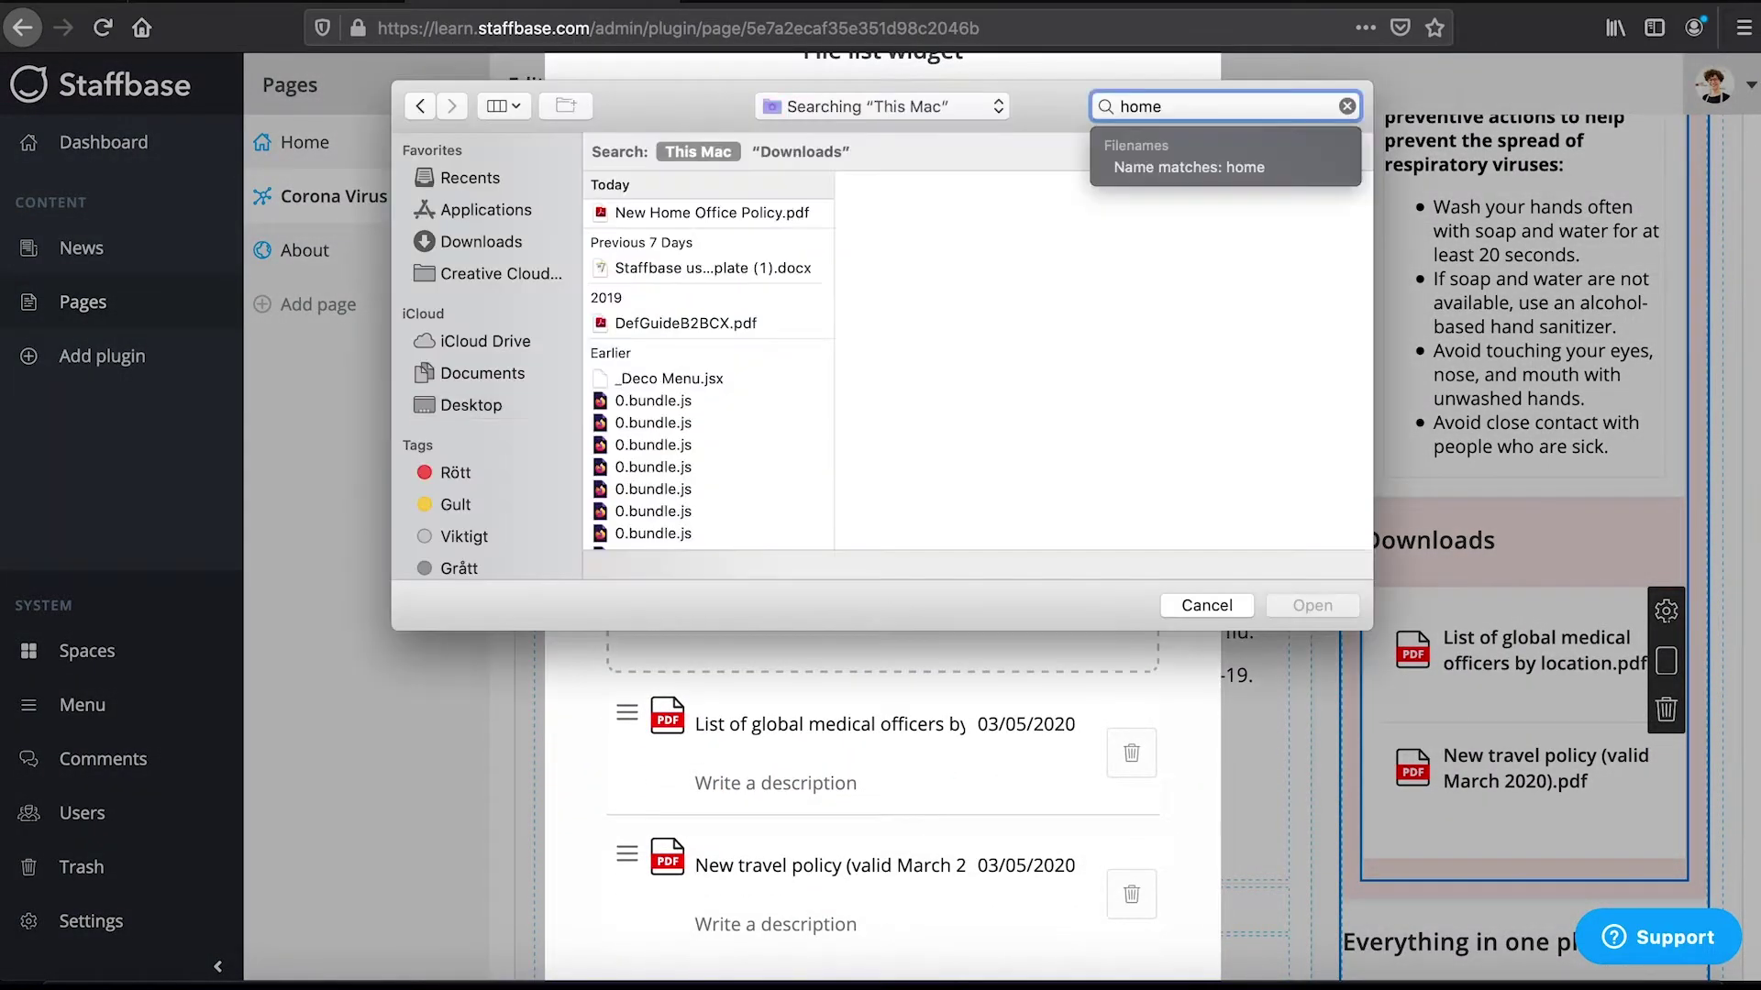
click(711, 213)
double_click(710, 213)
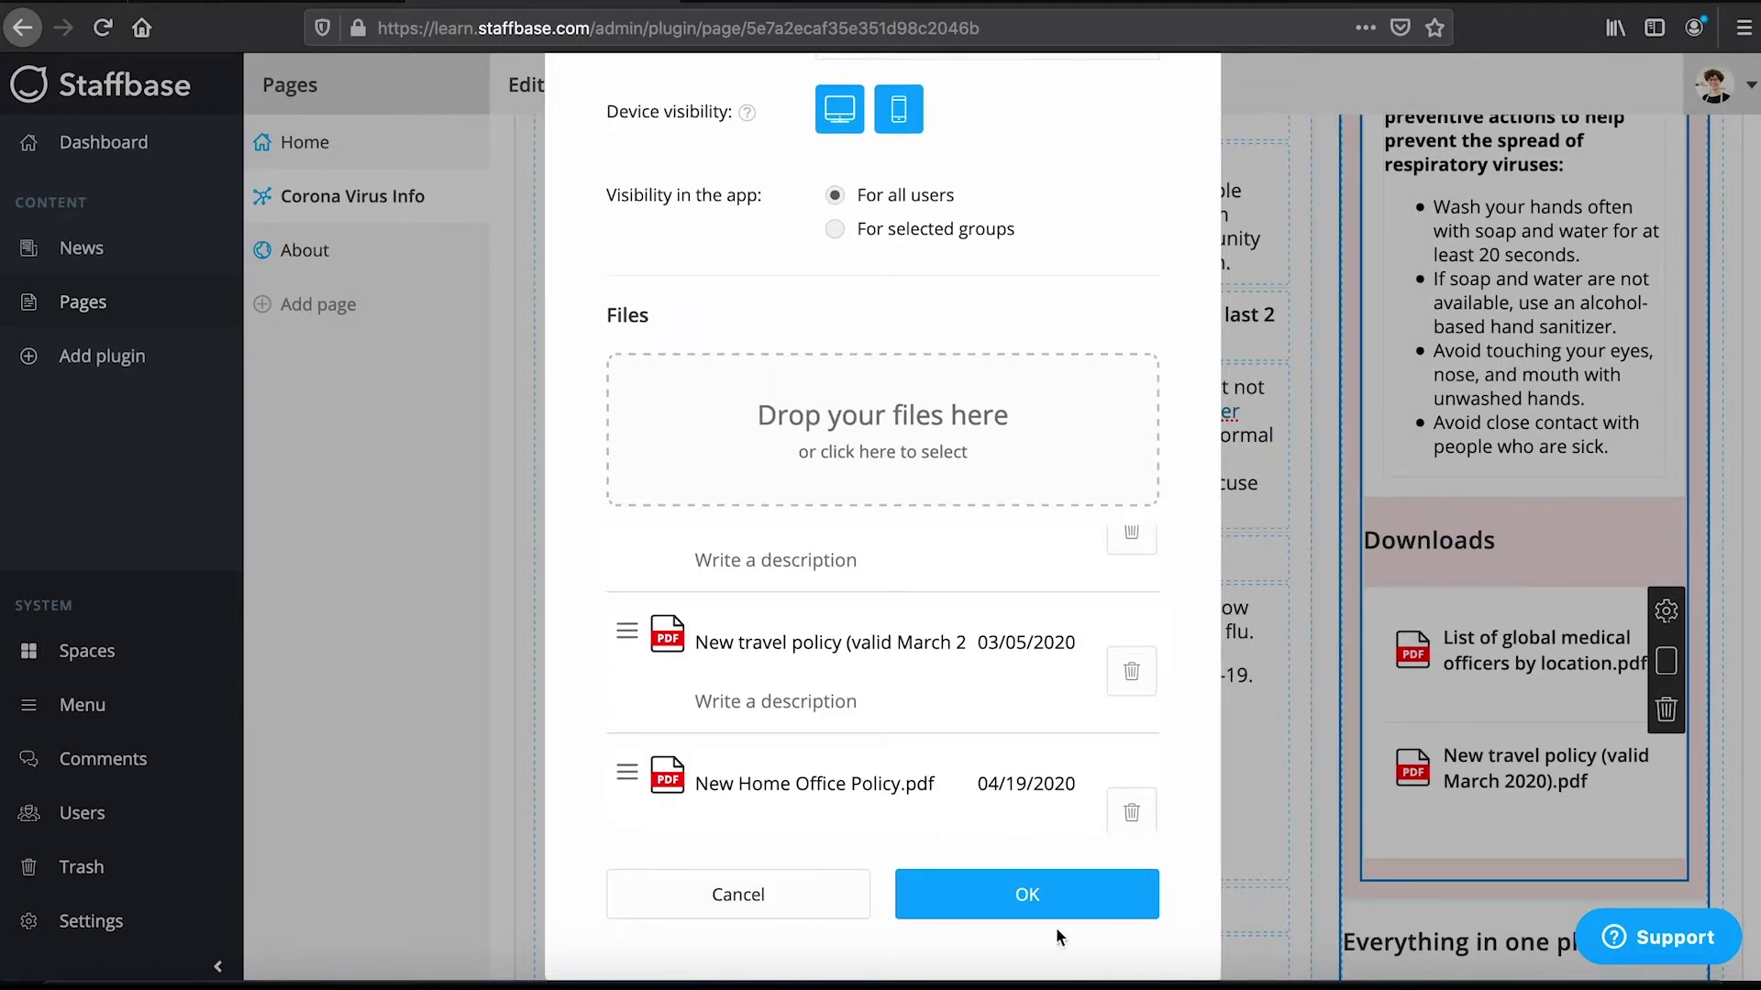
click(1042, 900)
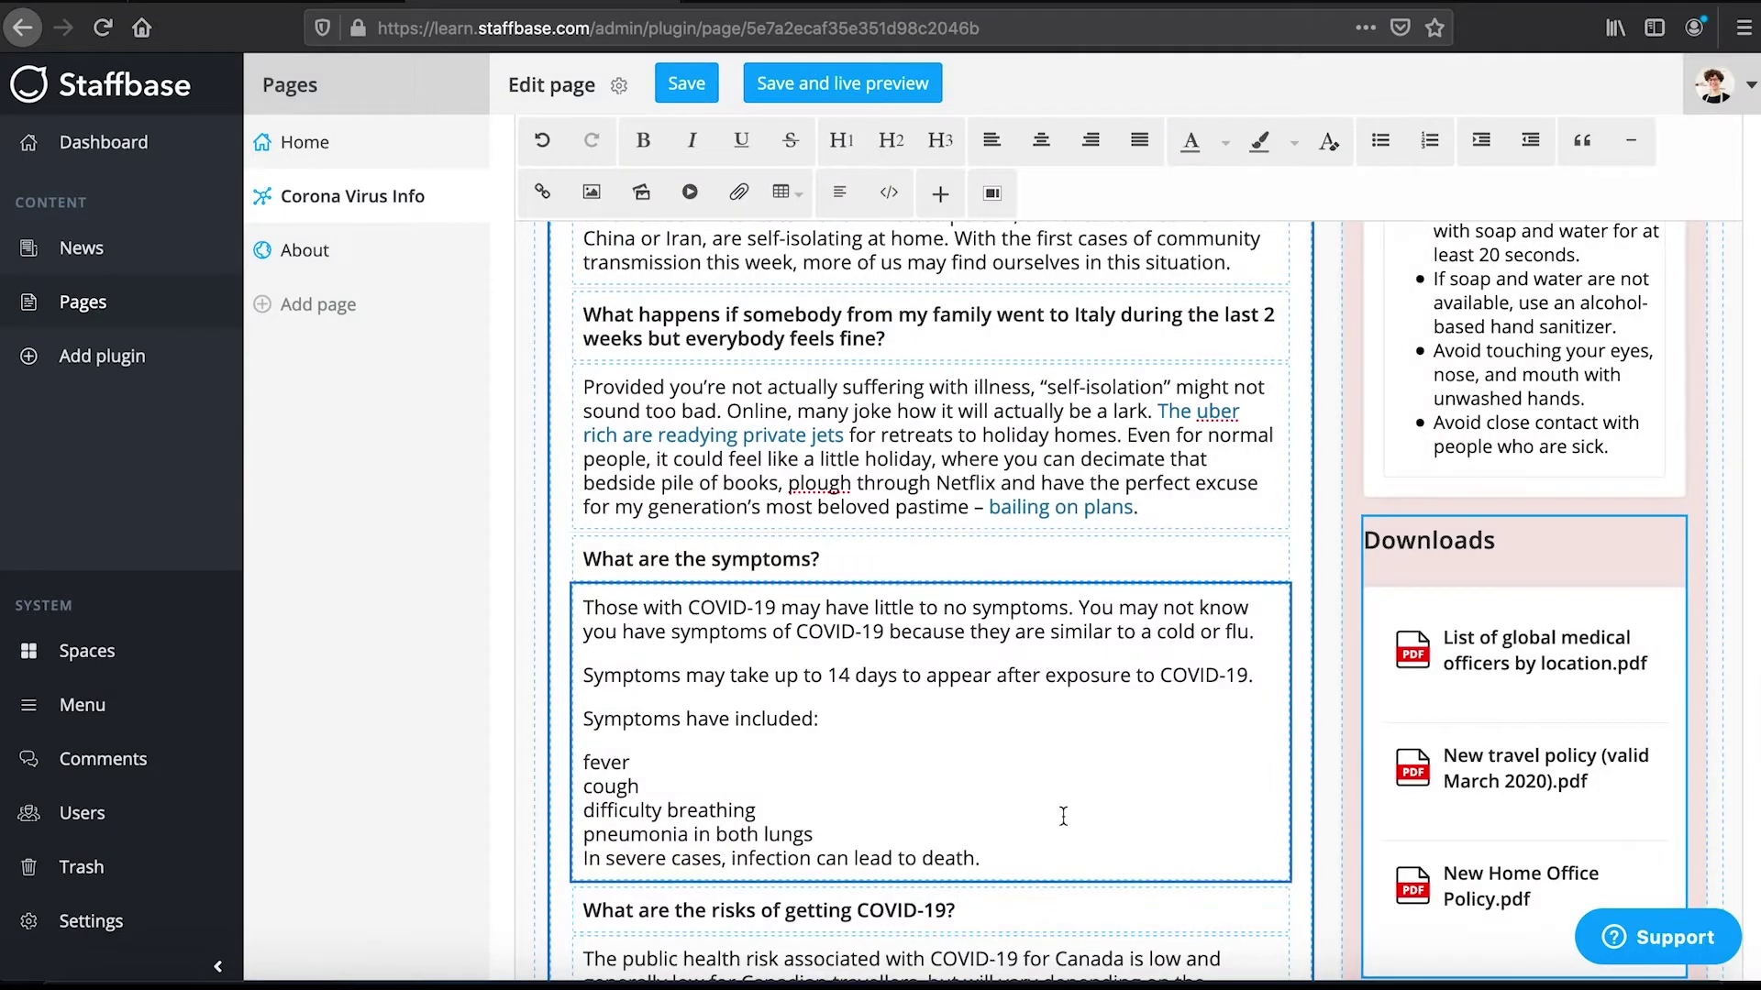
Step: Save the Corona Virus Info page and scroll through its live phone preview
scroll(1064, 816, up, 15)
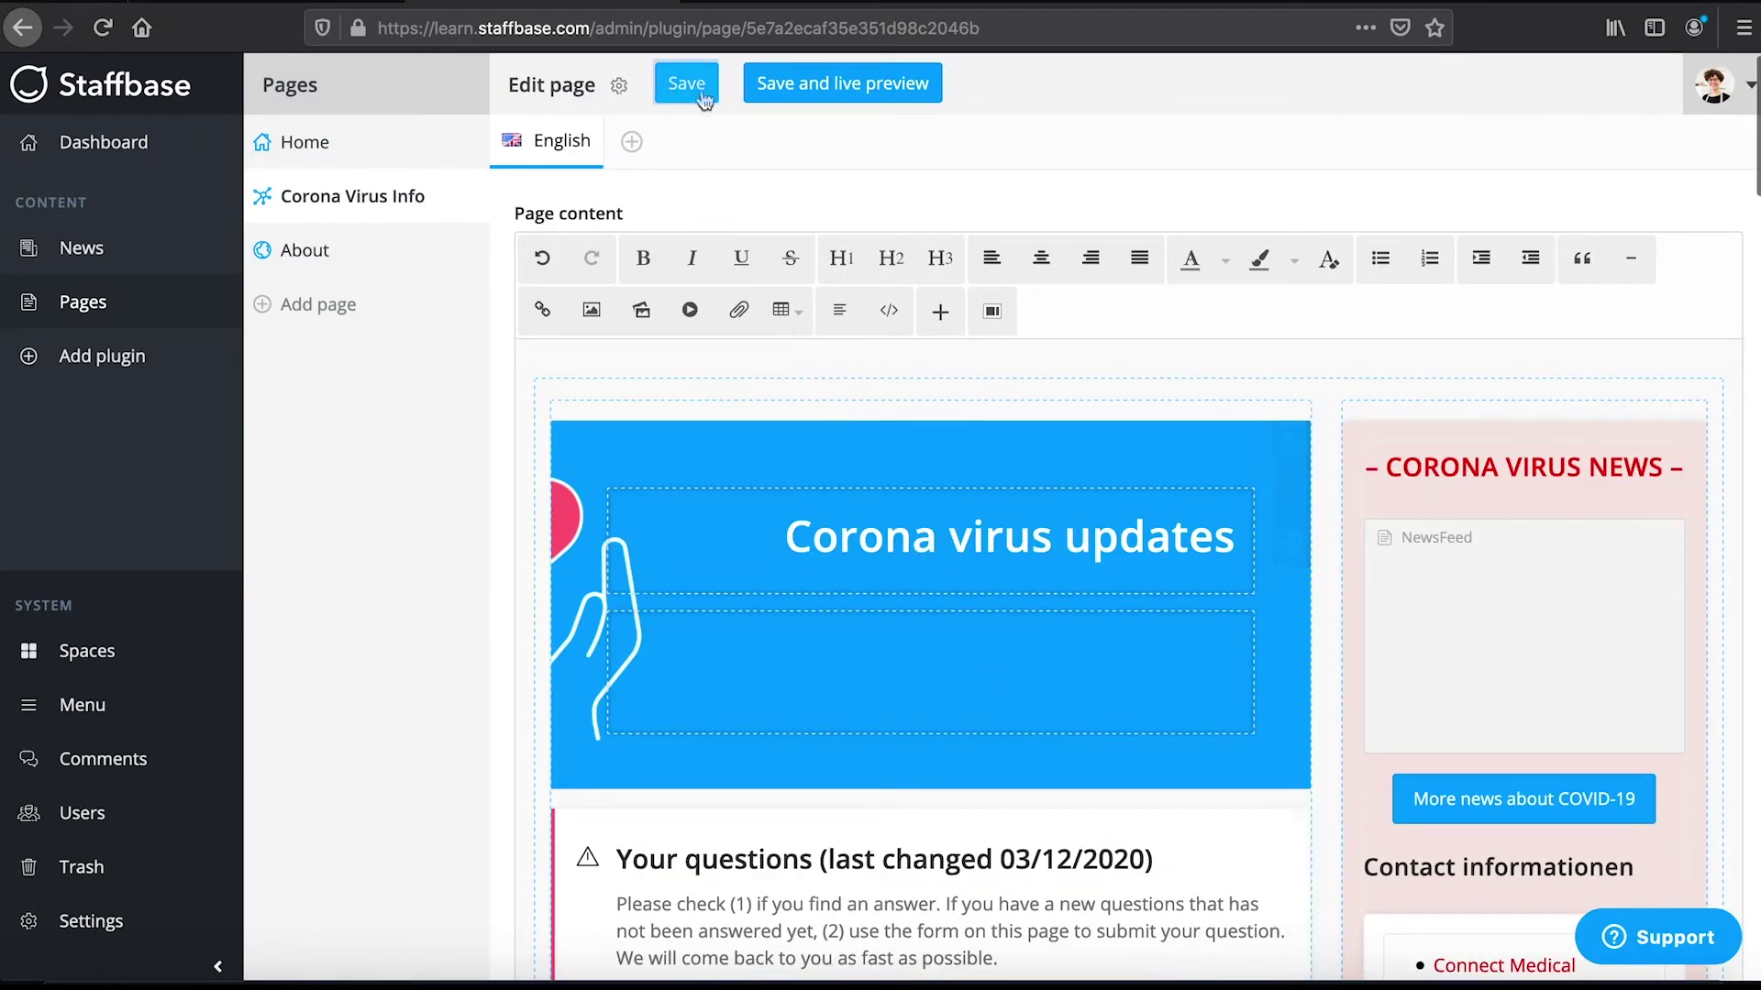
click(703, 95)
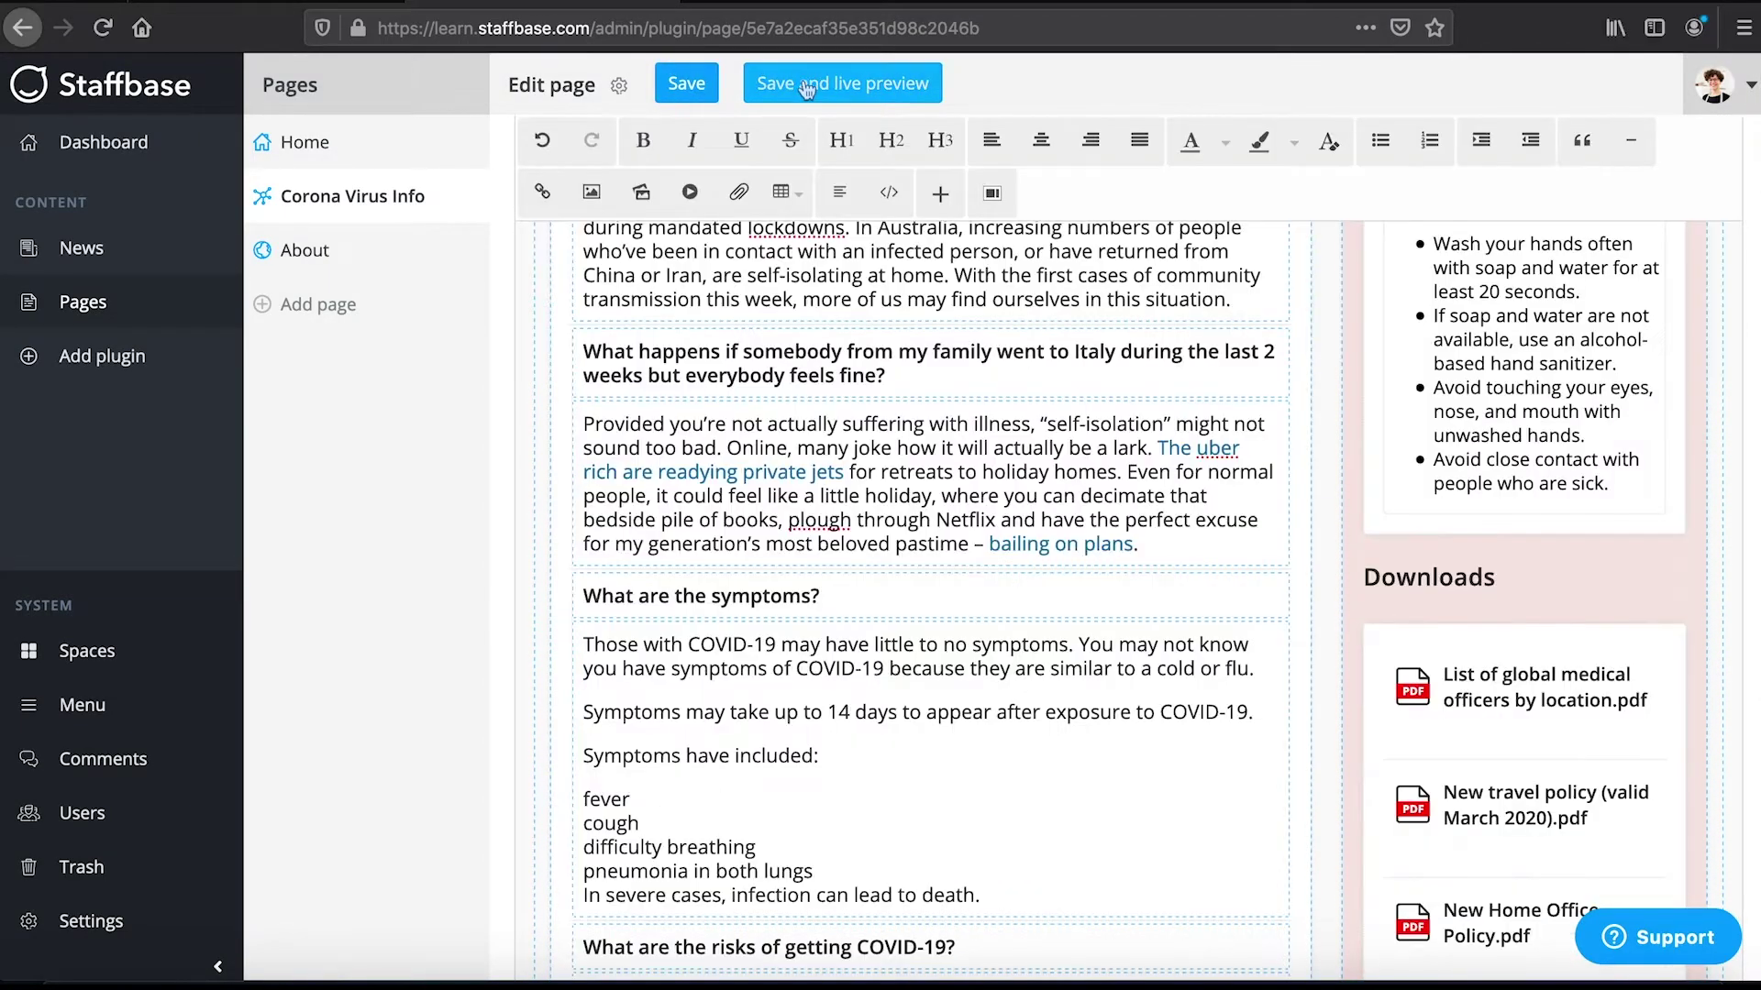
click(807, 88)
scroll(1018, 518, down, 3)
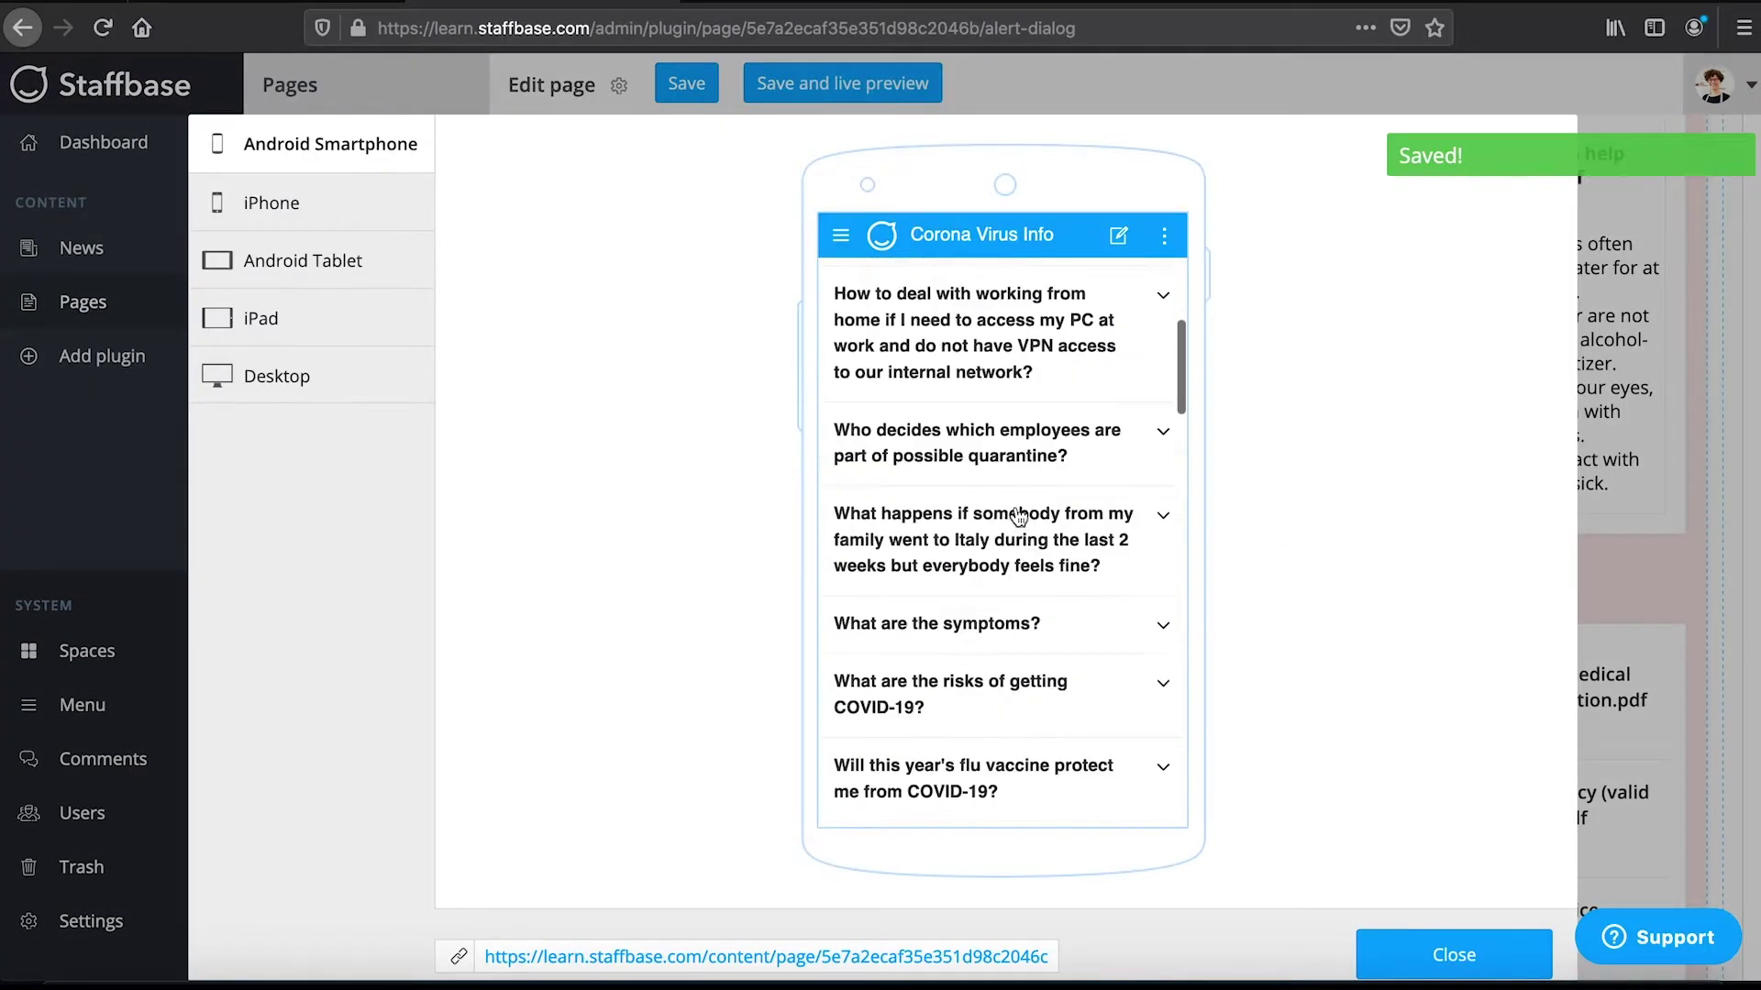
scroll(1018, 516, down, 15)
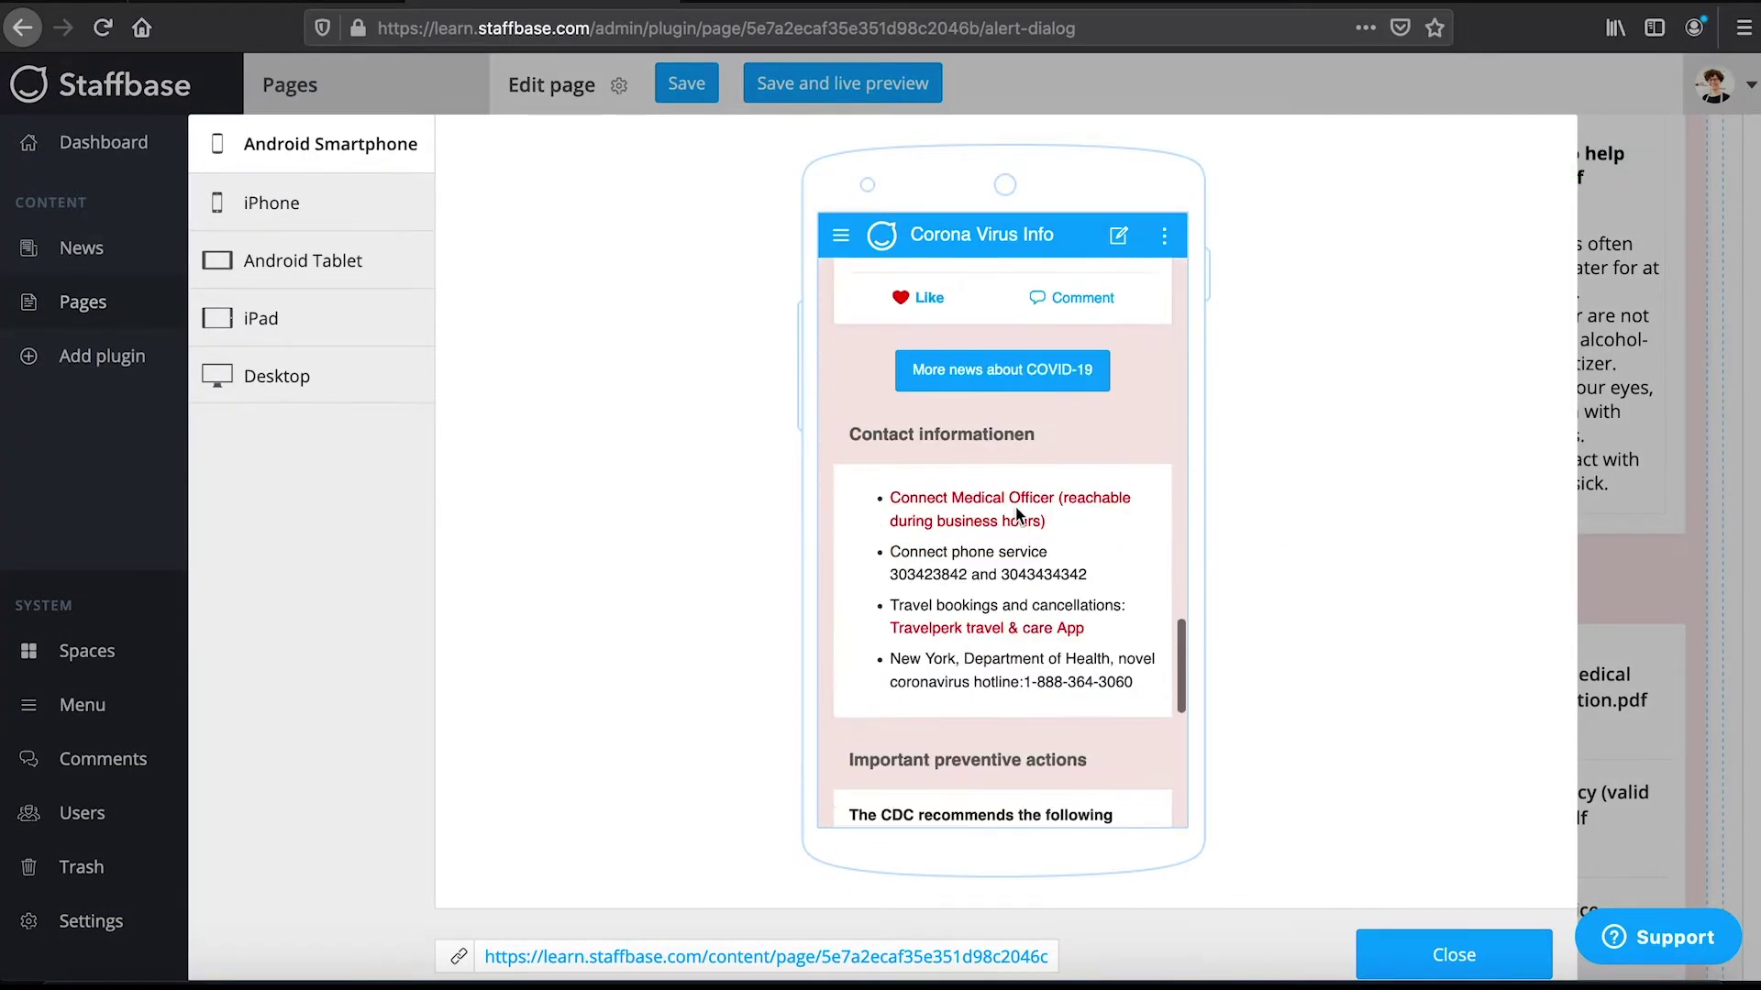
scroll(1018, 517, down, 5)
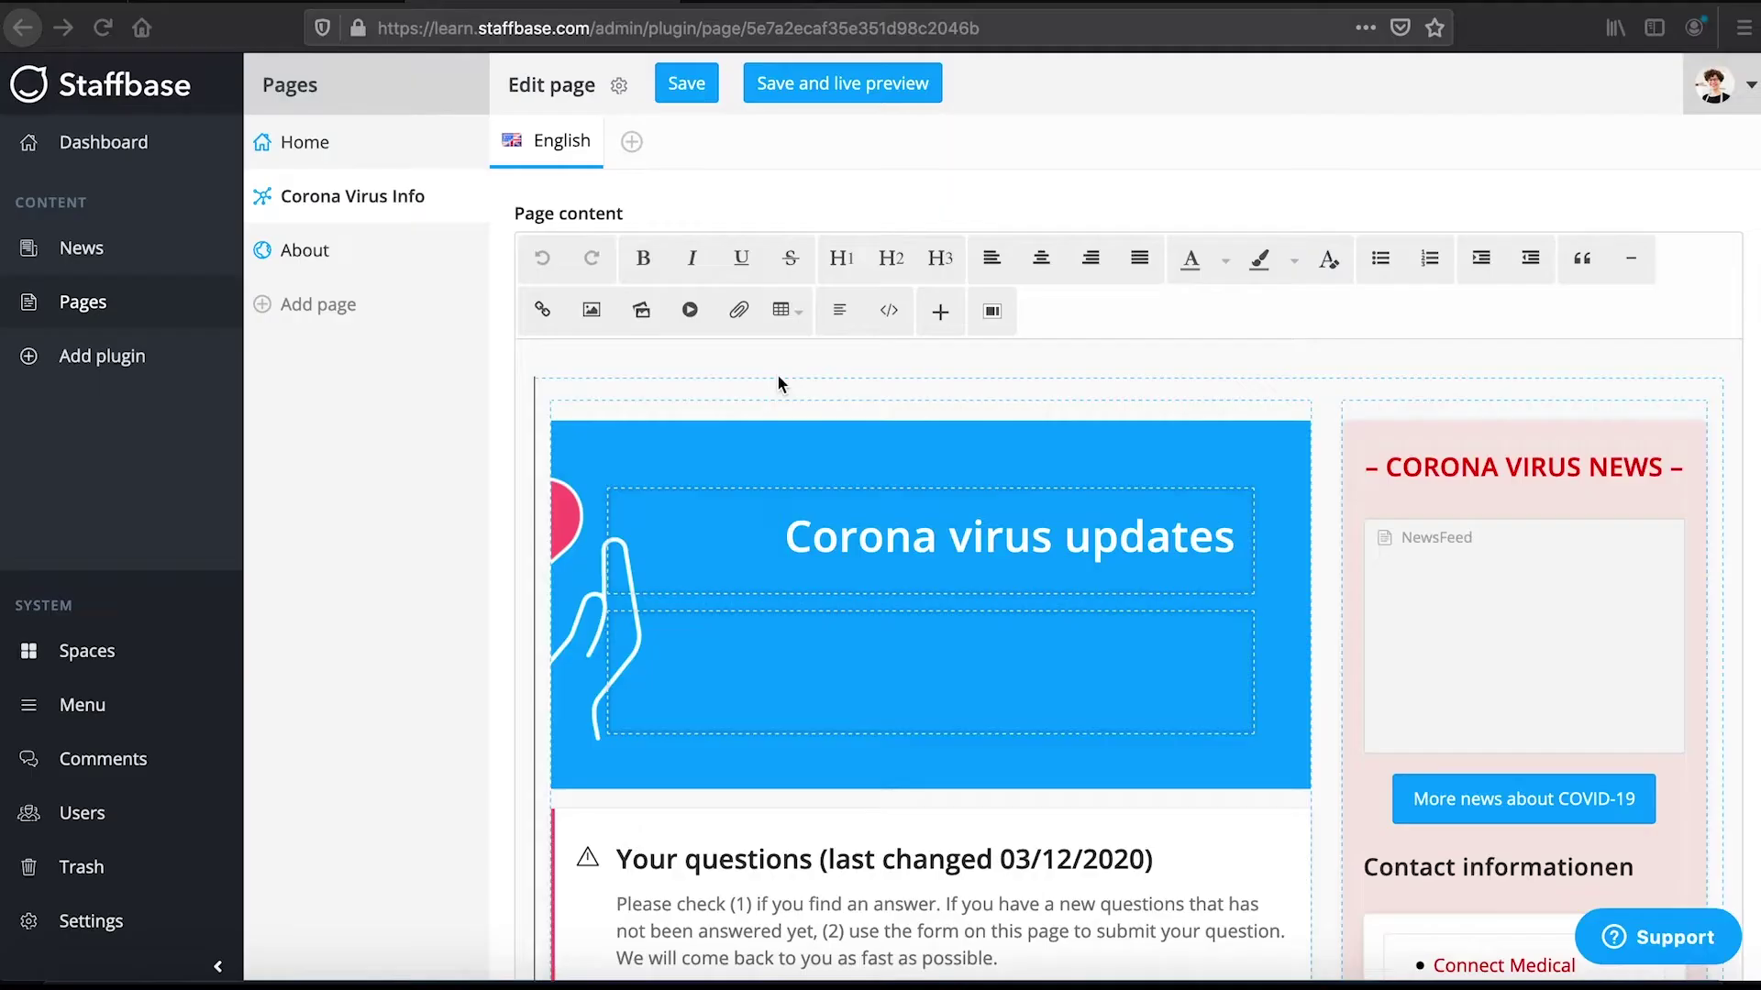
Step: In the Corona Virus Info page settings, keep it visible to all users and hidden publicly
click(620, 89)
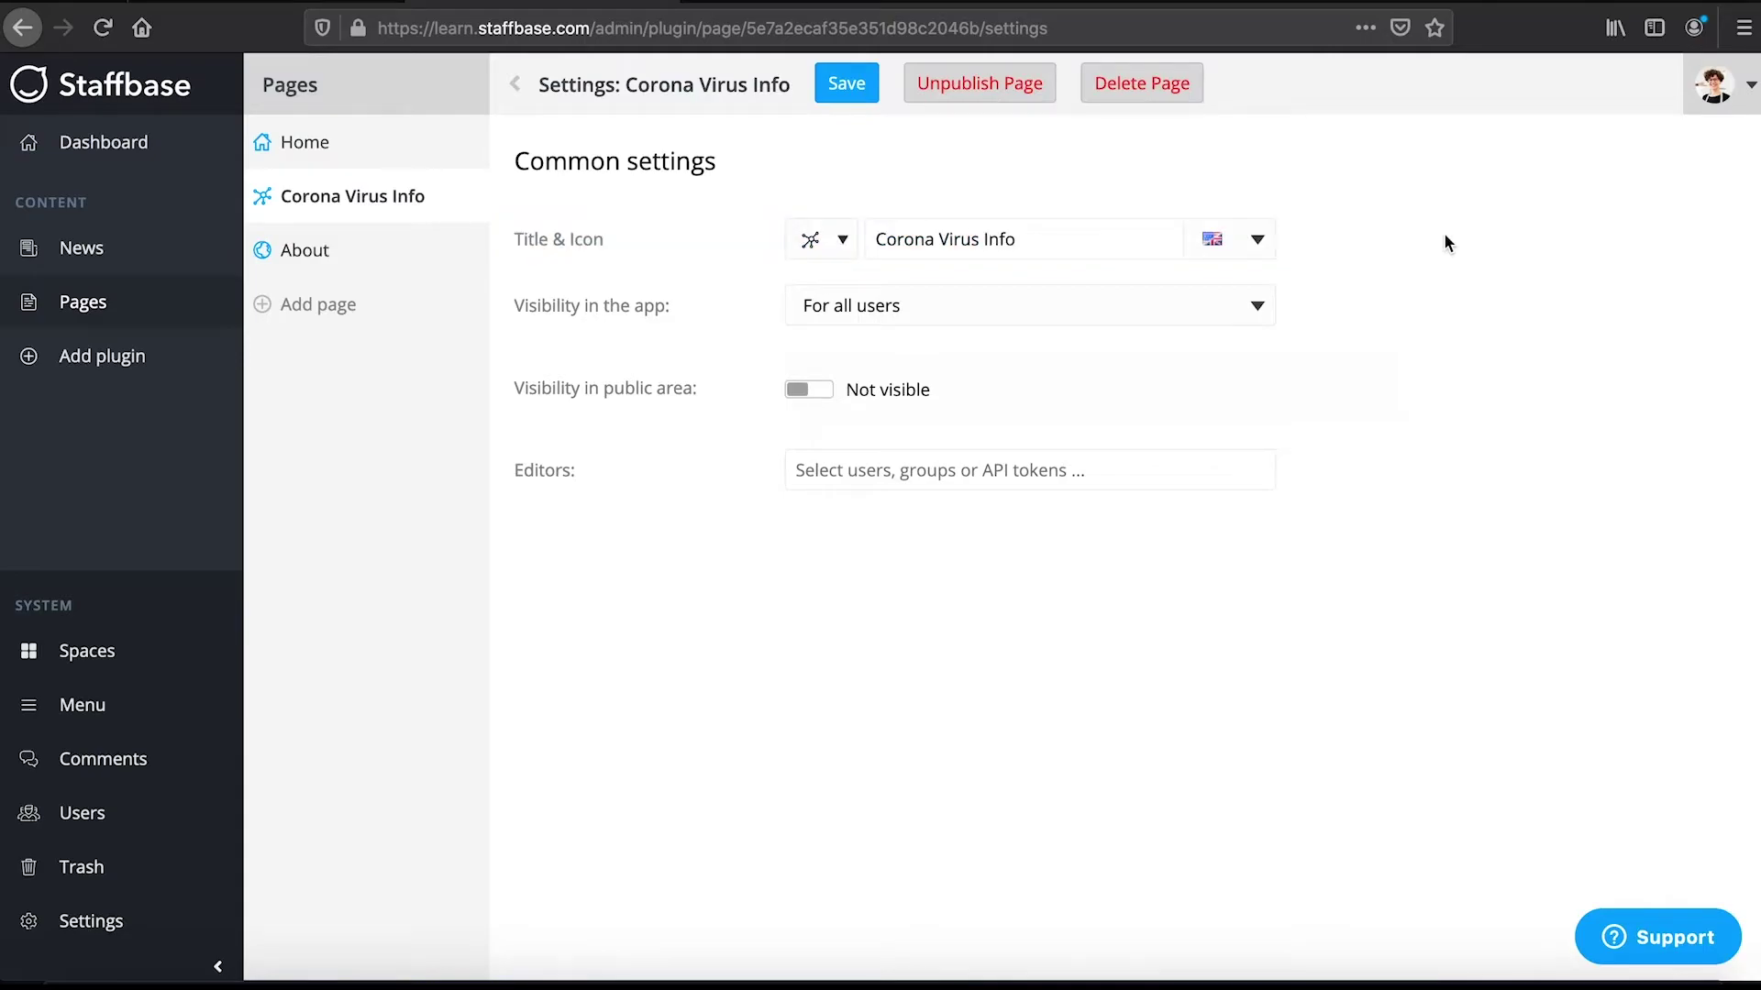
click(1254, 308)
click(1255, 310)
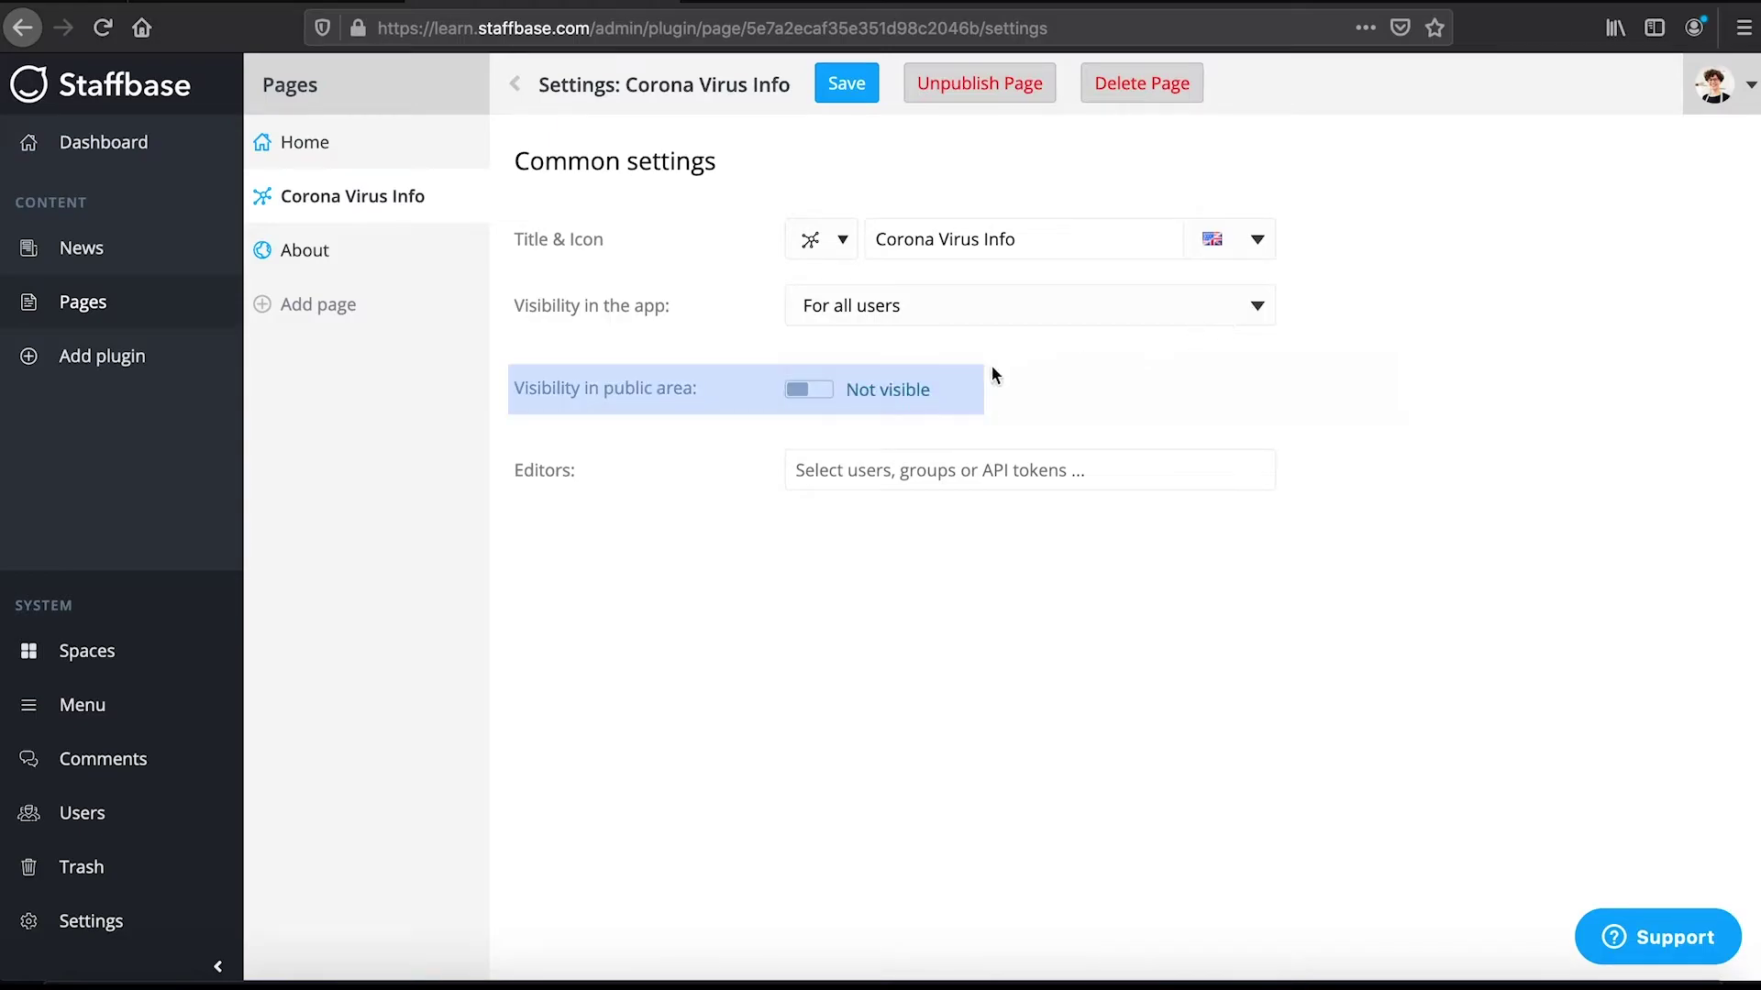
click(811, 391)
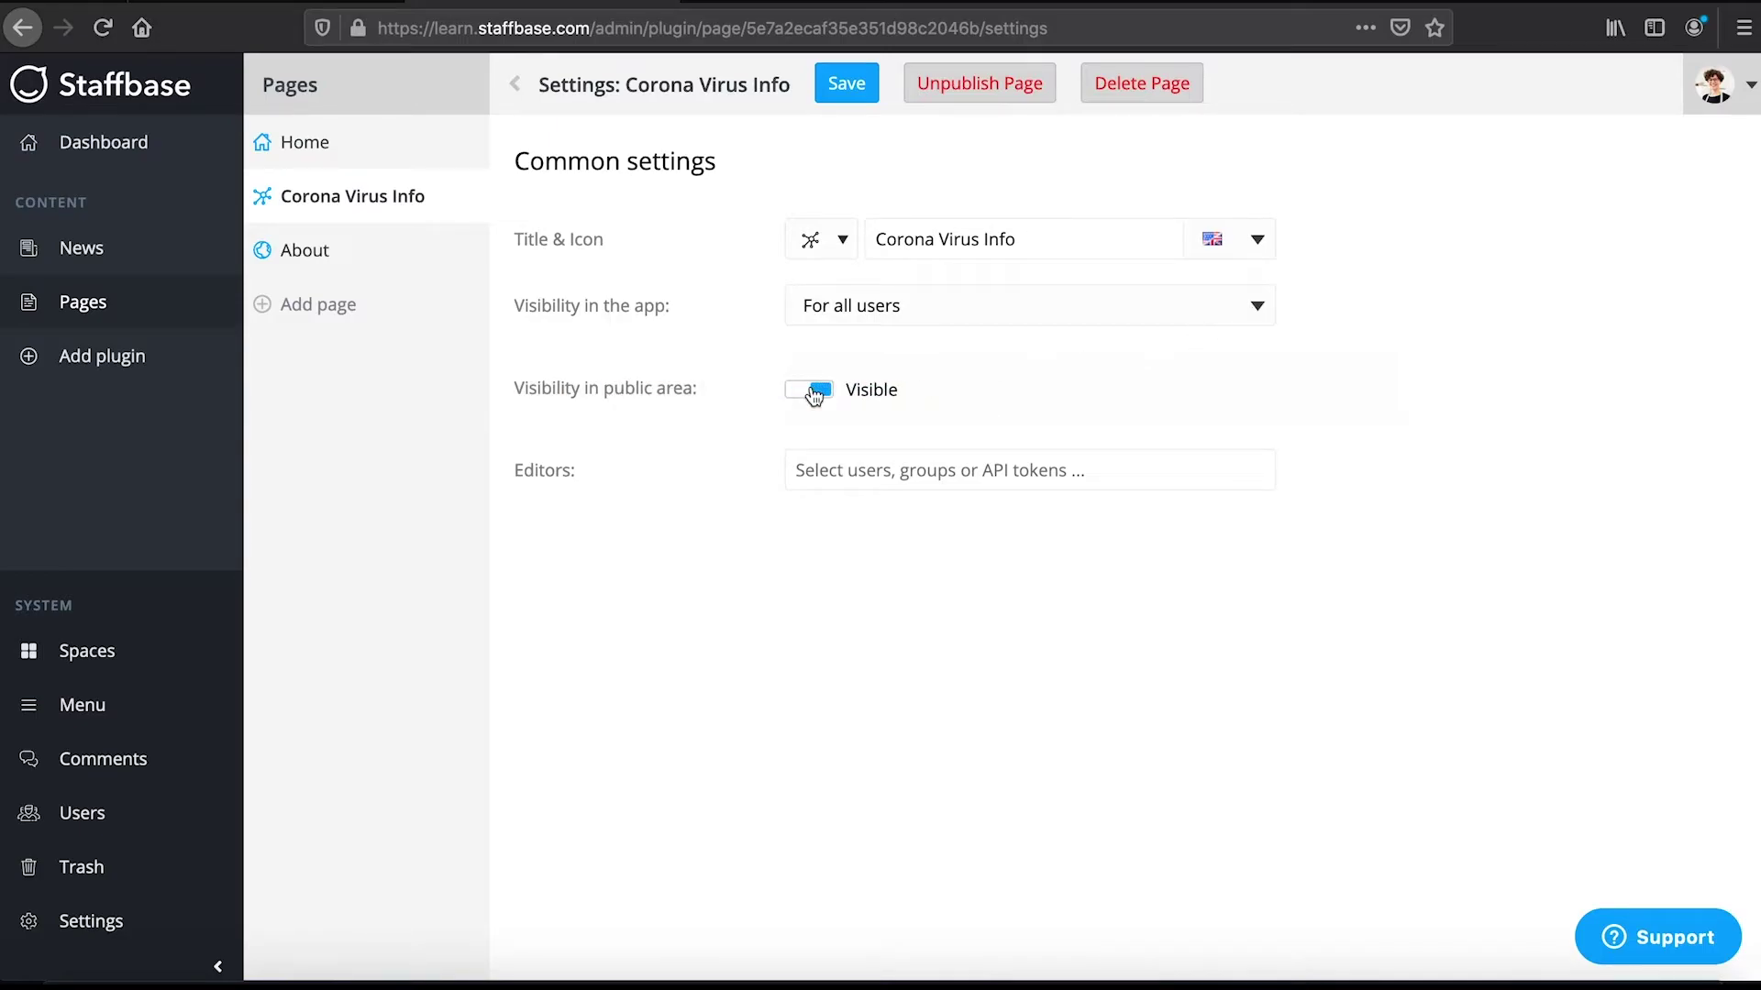
click(813, 395)
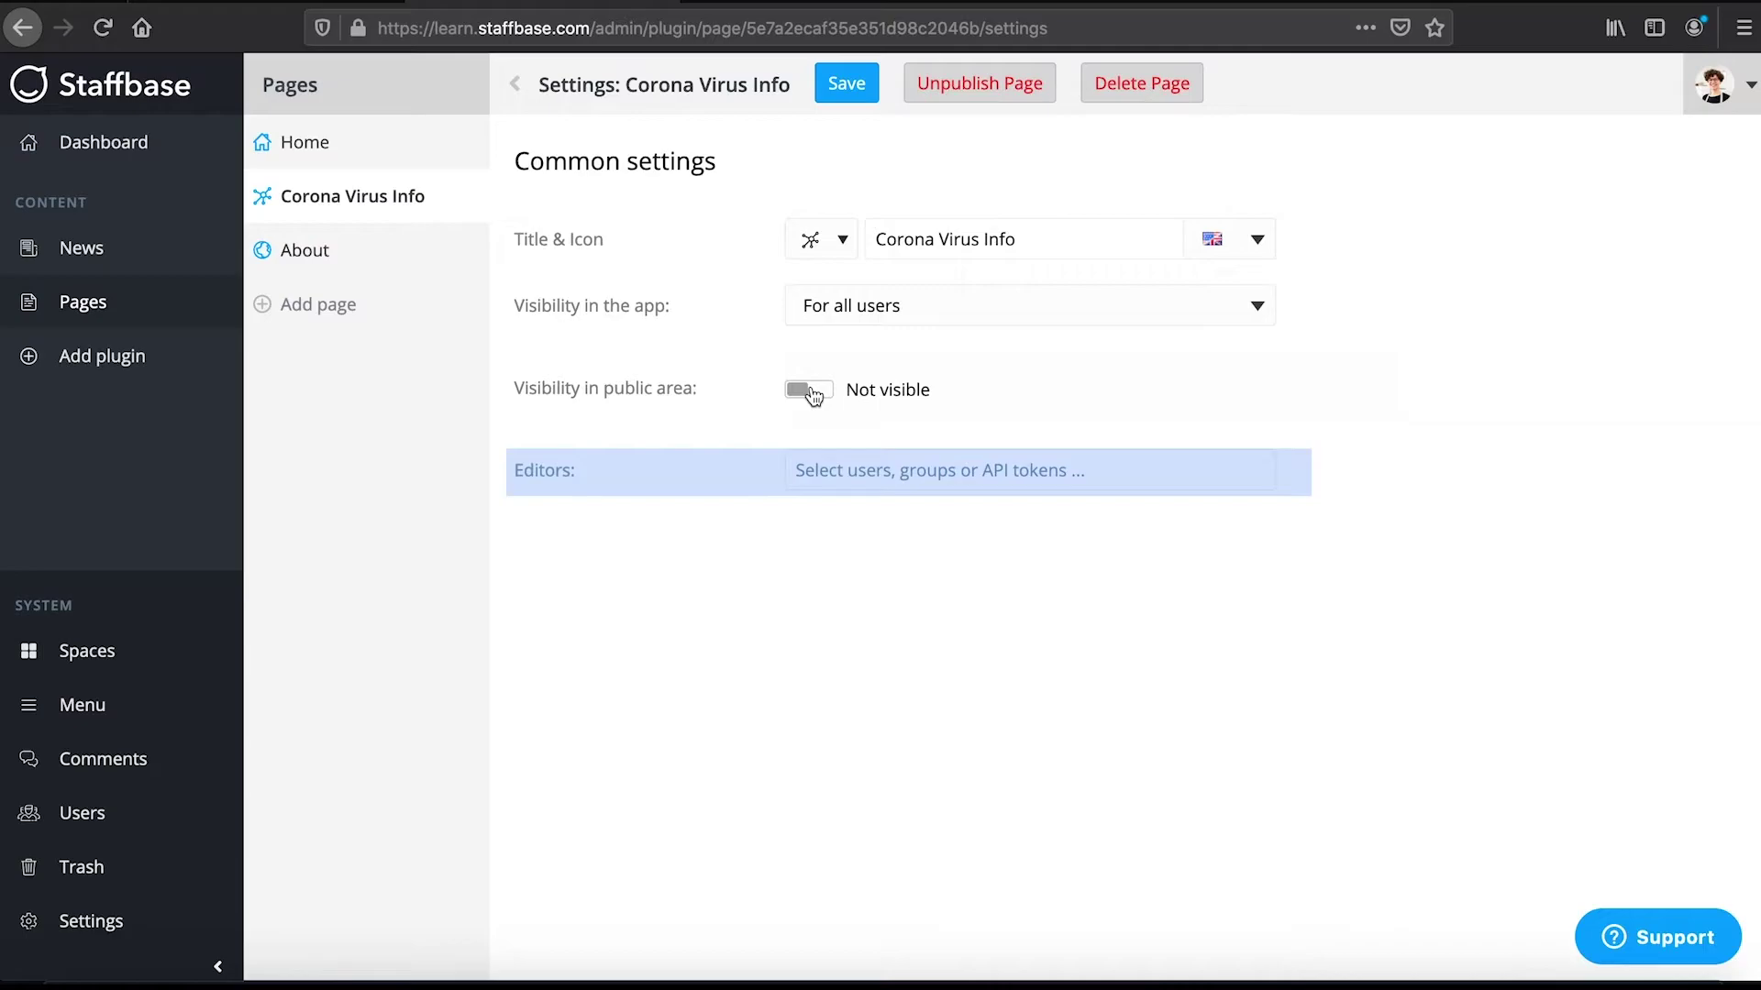
click(856, 462)
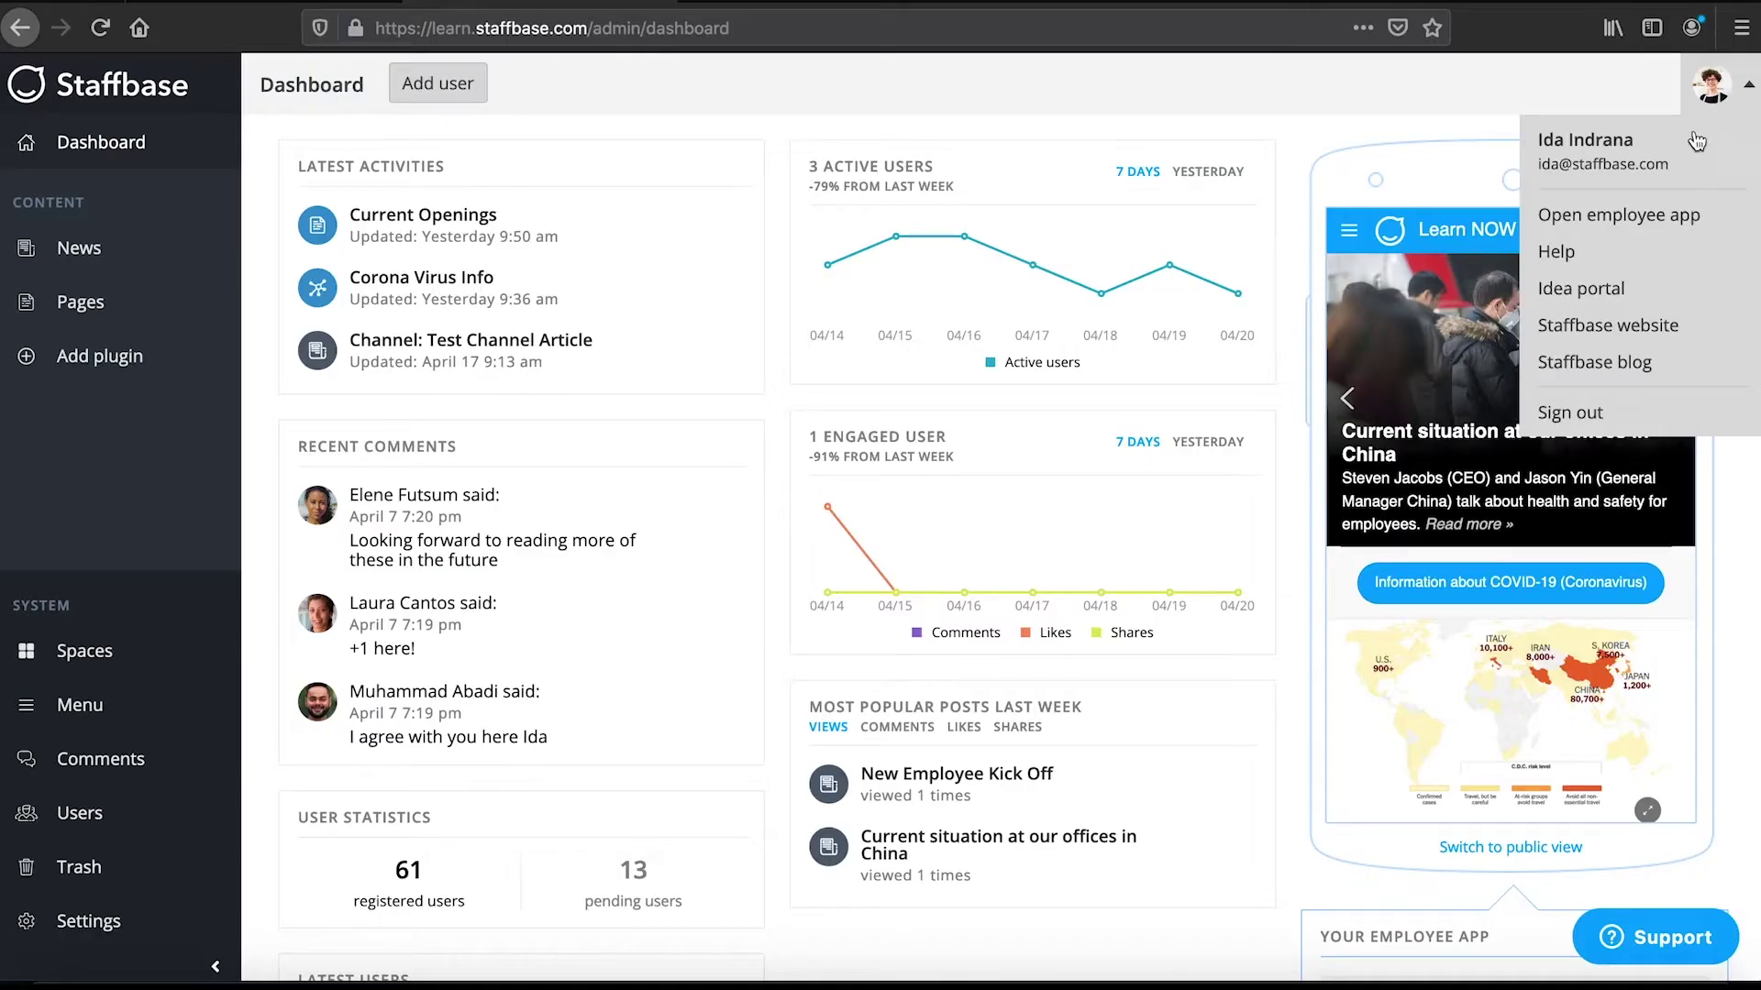
Step: Sign out from the profile menu to view the public area
click(1614, 416)
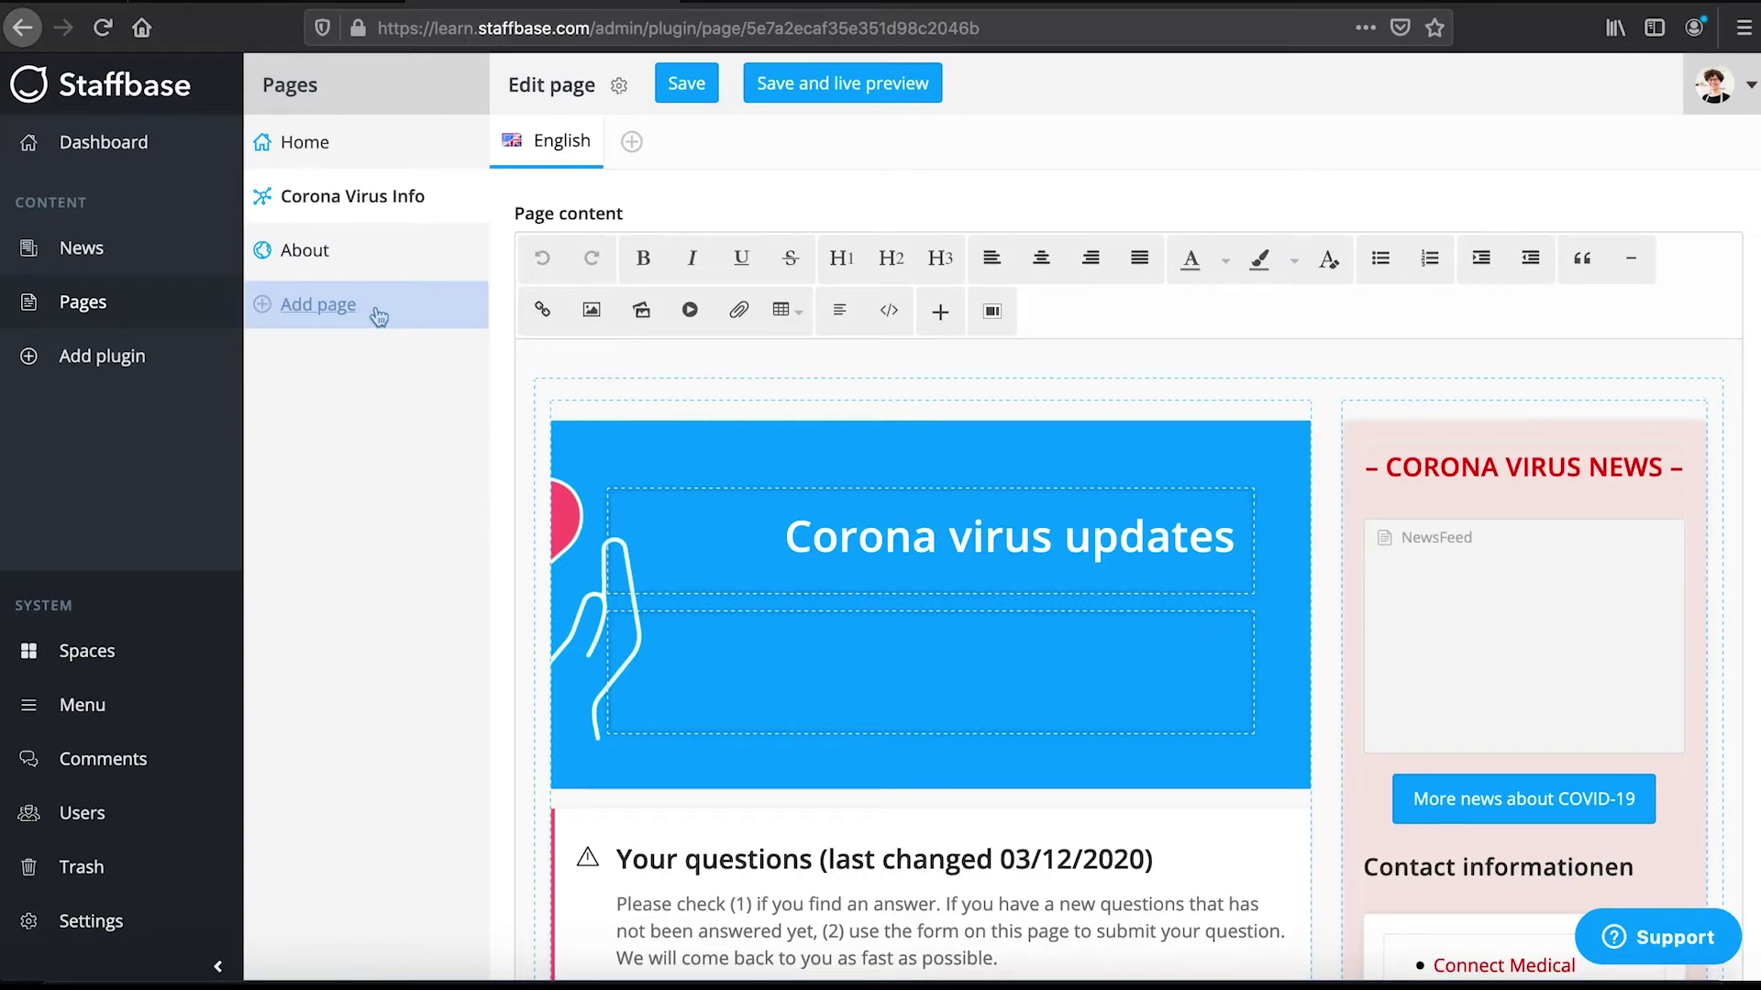
Step: Create a new page titled 'Current Openings', visible for all users
click(379, 316)
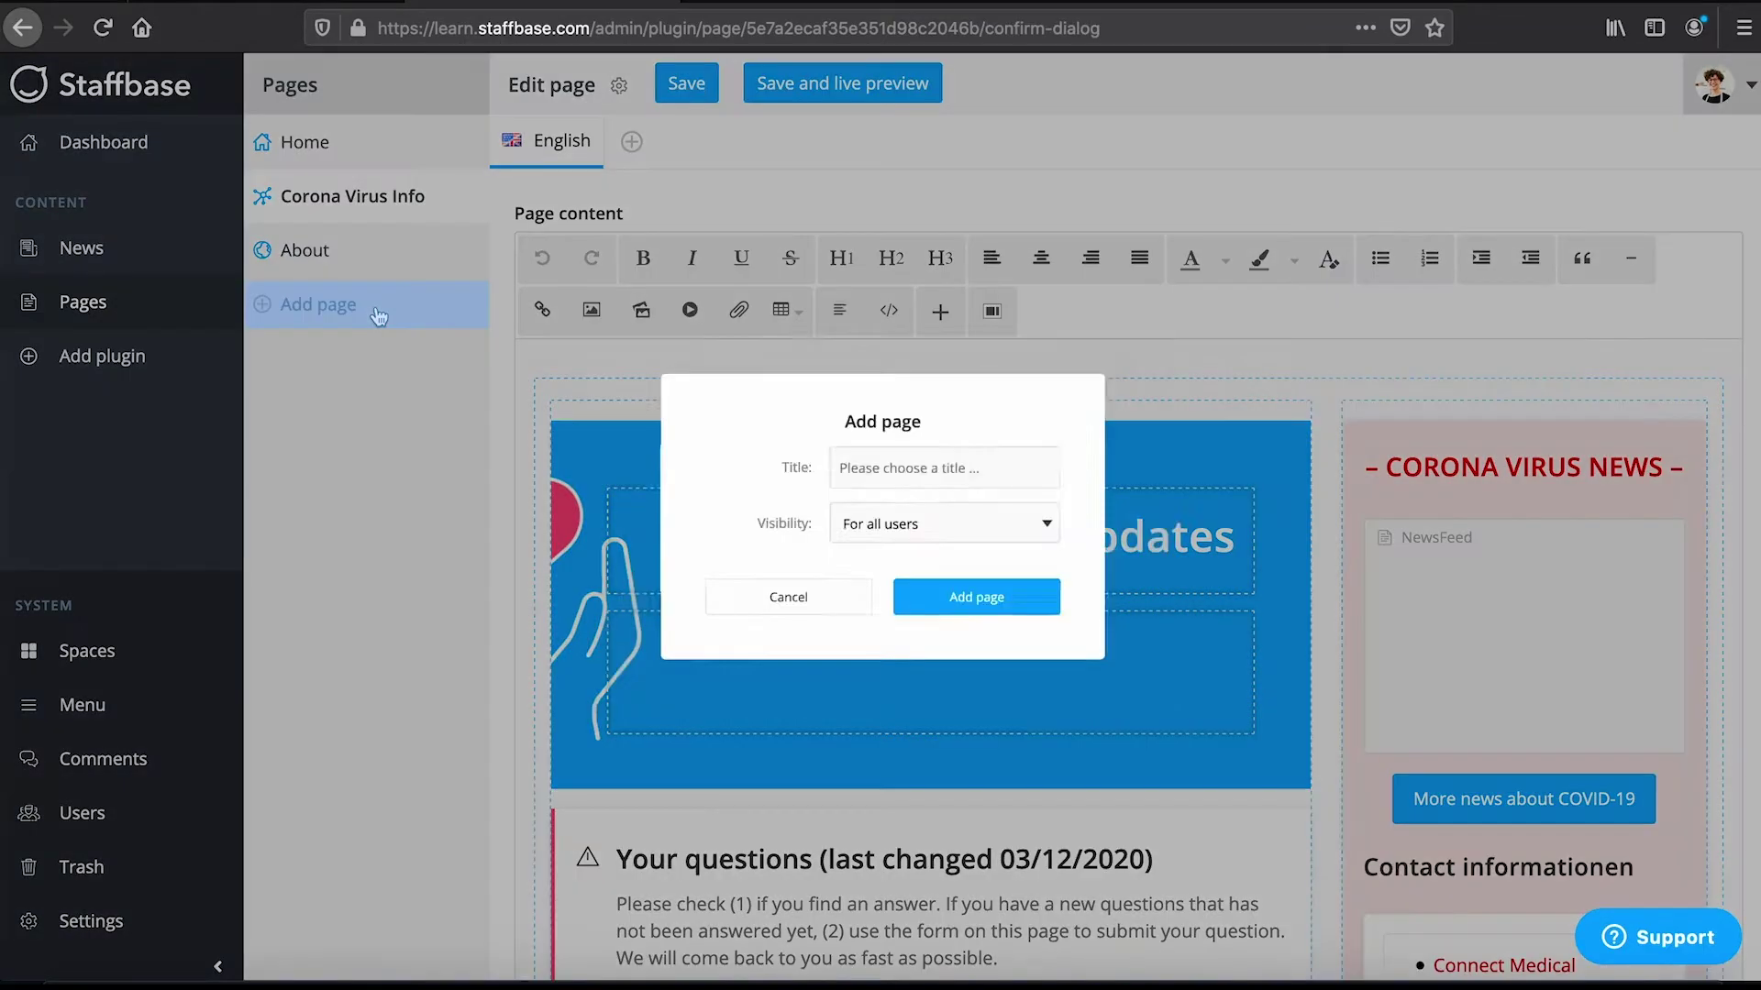
click(882, 447)
text(Current Openi)
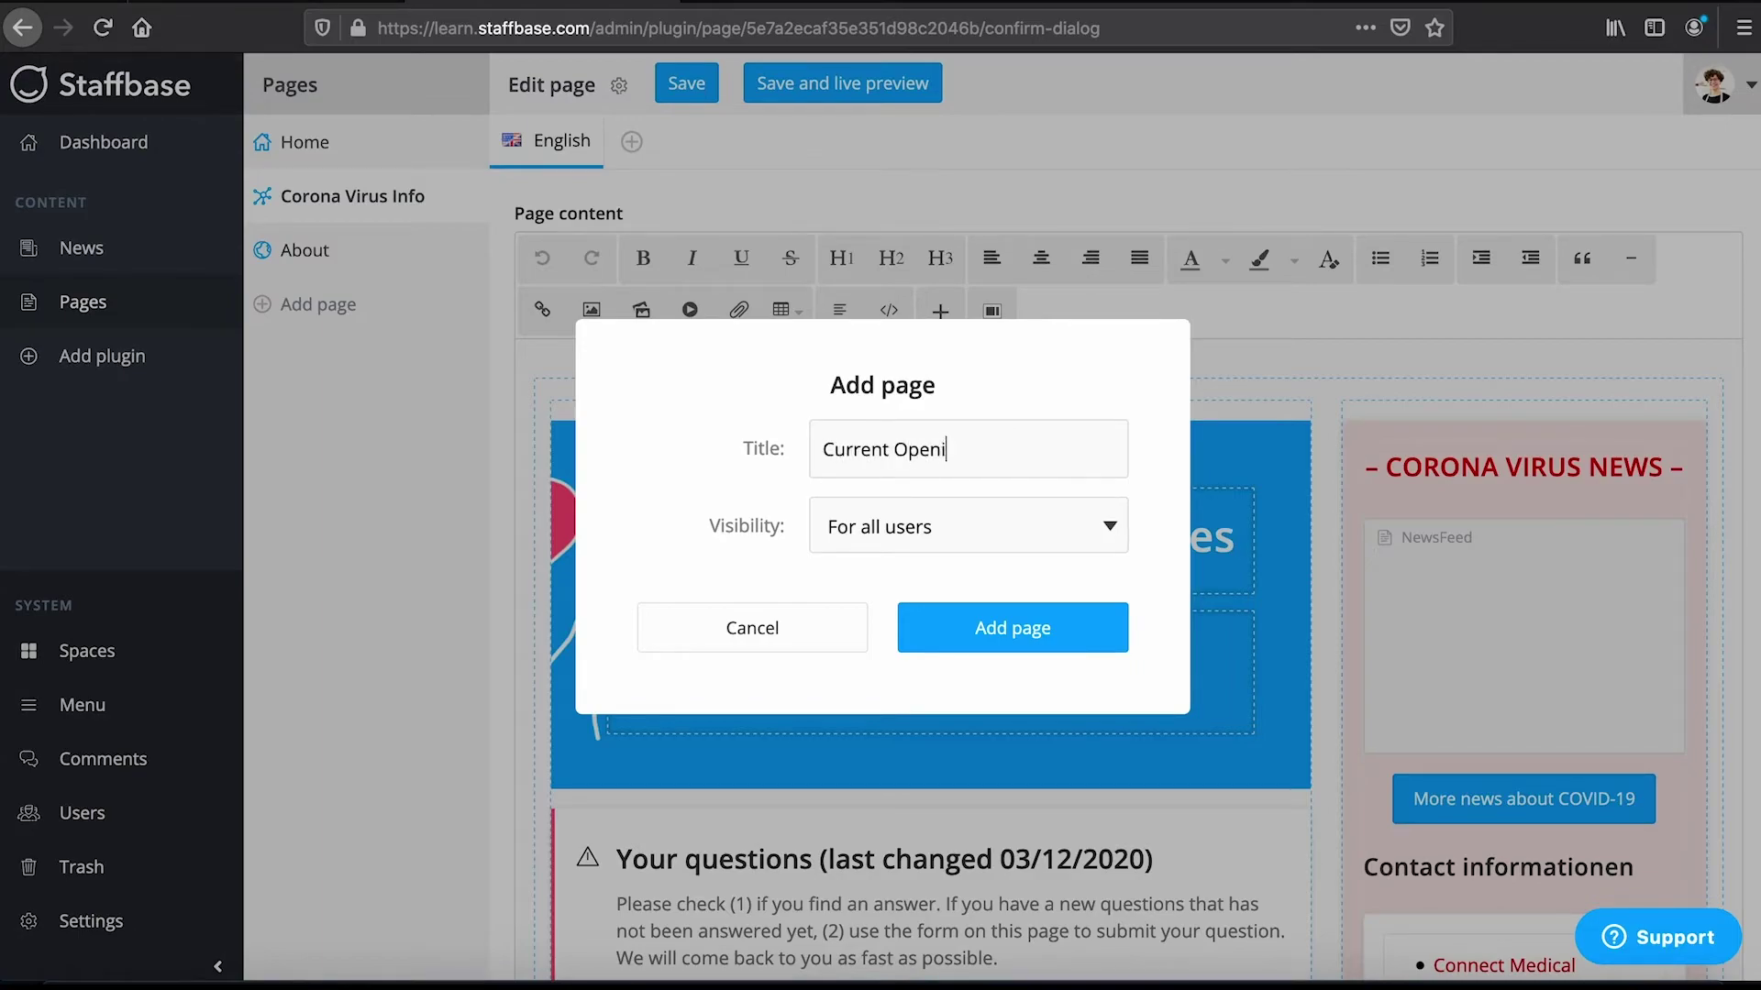
text(ngs)
click(905, 529)
click(971, 519)
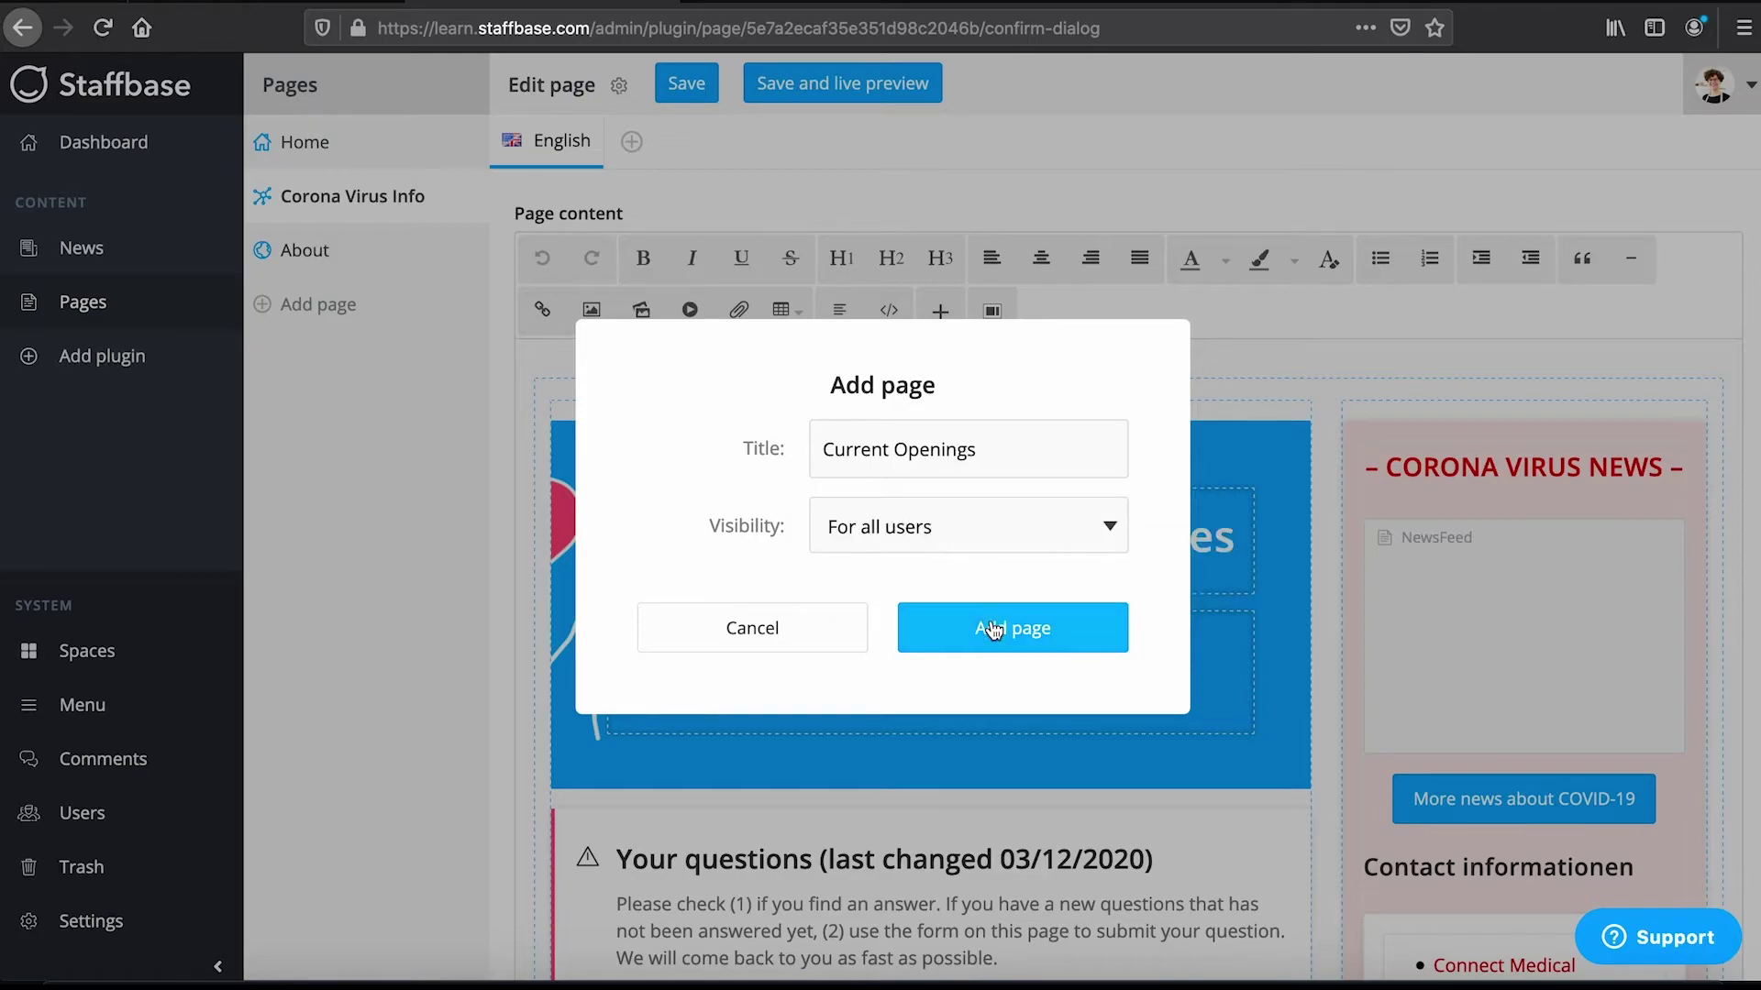
click(917, 629)
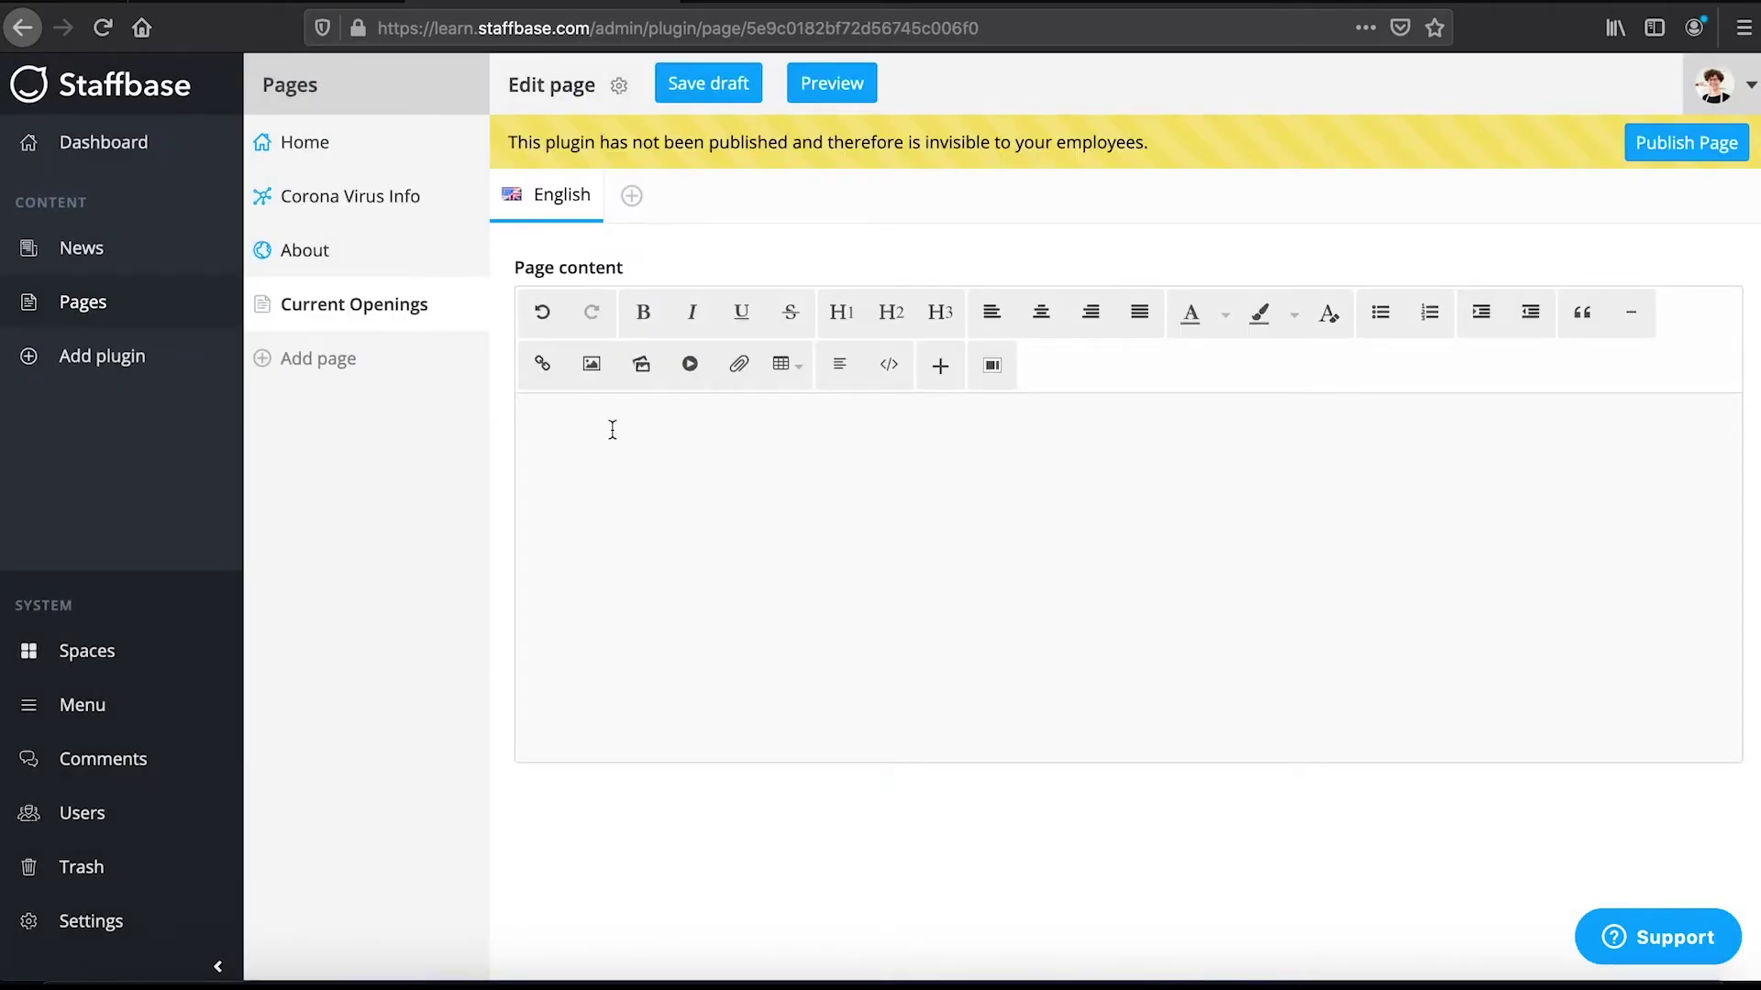
Step: Paste the 'Grow with Us' text and links, insert the team photo, and save as draft
text(Staffbase Is Growing – Grow with Us  Staffbase is an enterprise SaaS platform that helps HR and Communication leaders to transform their organizations into places where people feel connected and proud to come to work. Staffbase is the first employee experience platform to let employers and employees connect authentically, right through their mobile phone. Headquartered in Chemnitz, Germany, Staffbase is a global company with offices around the globe! Our international team of more than 220 happy employees from 25 nationalities serve a rapidly expanding portfolio of customers who want to revolutionize the employee experience.  Read More About Our Culture  Click here for current openings)
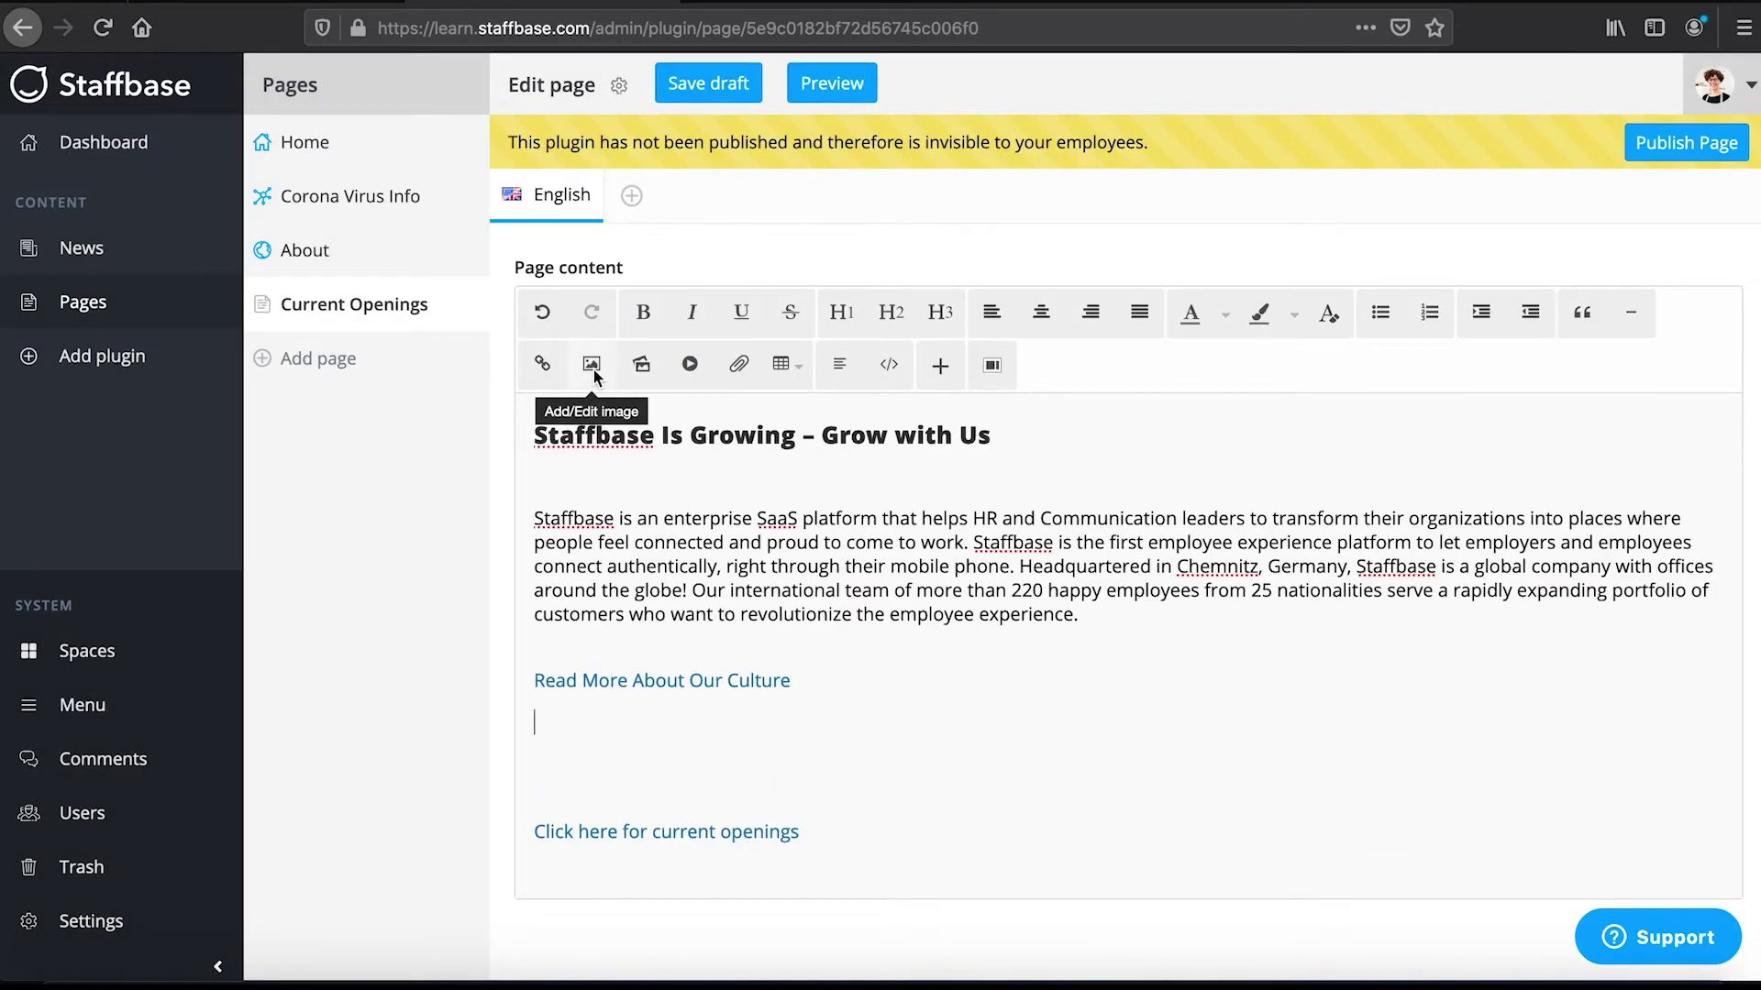
click(591, 365)
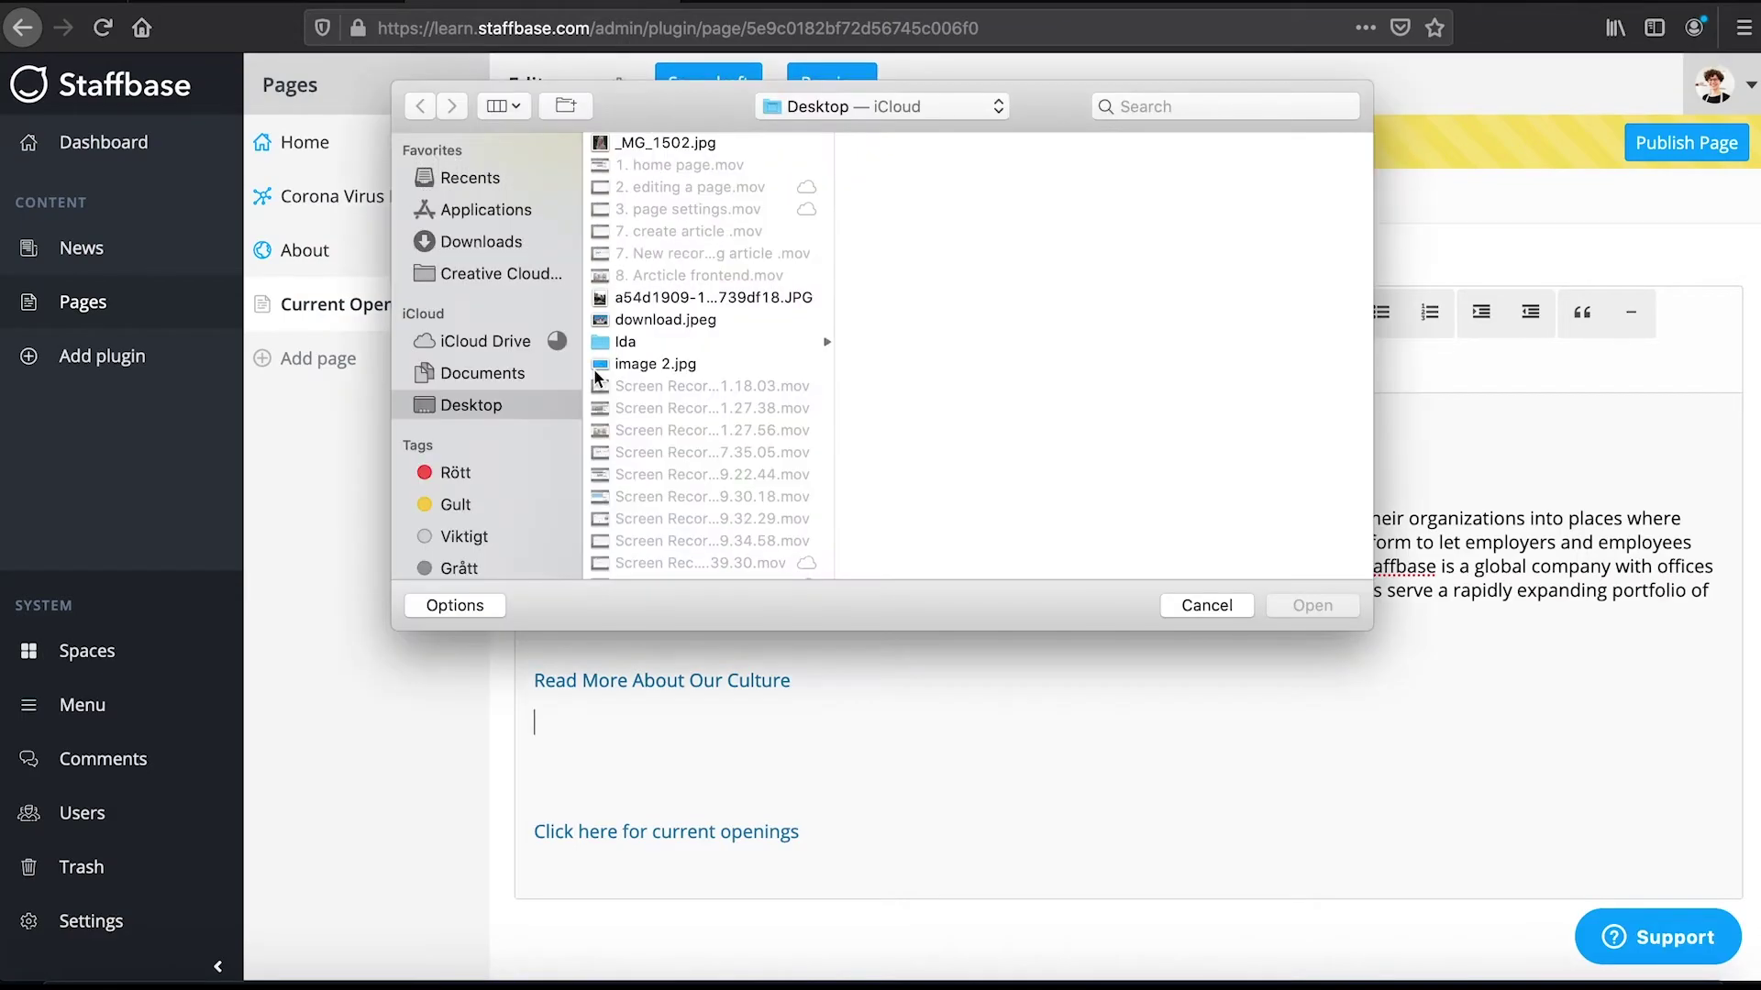
scroll(697, 412, down, 5)
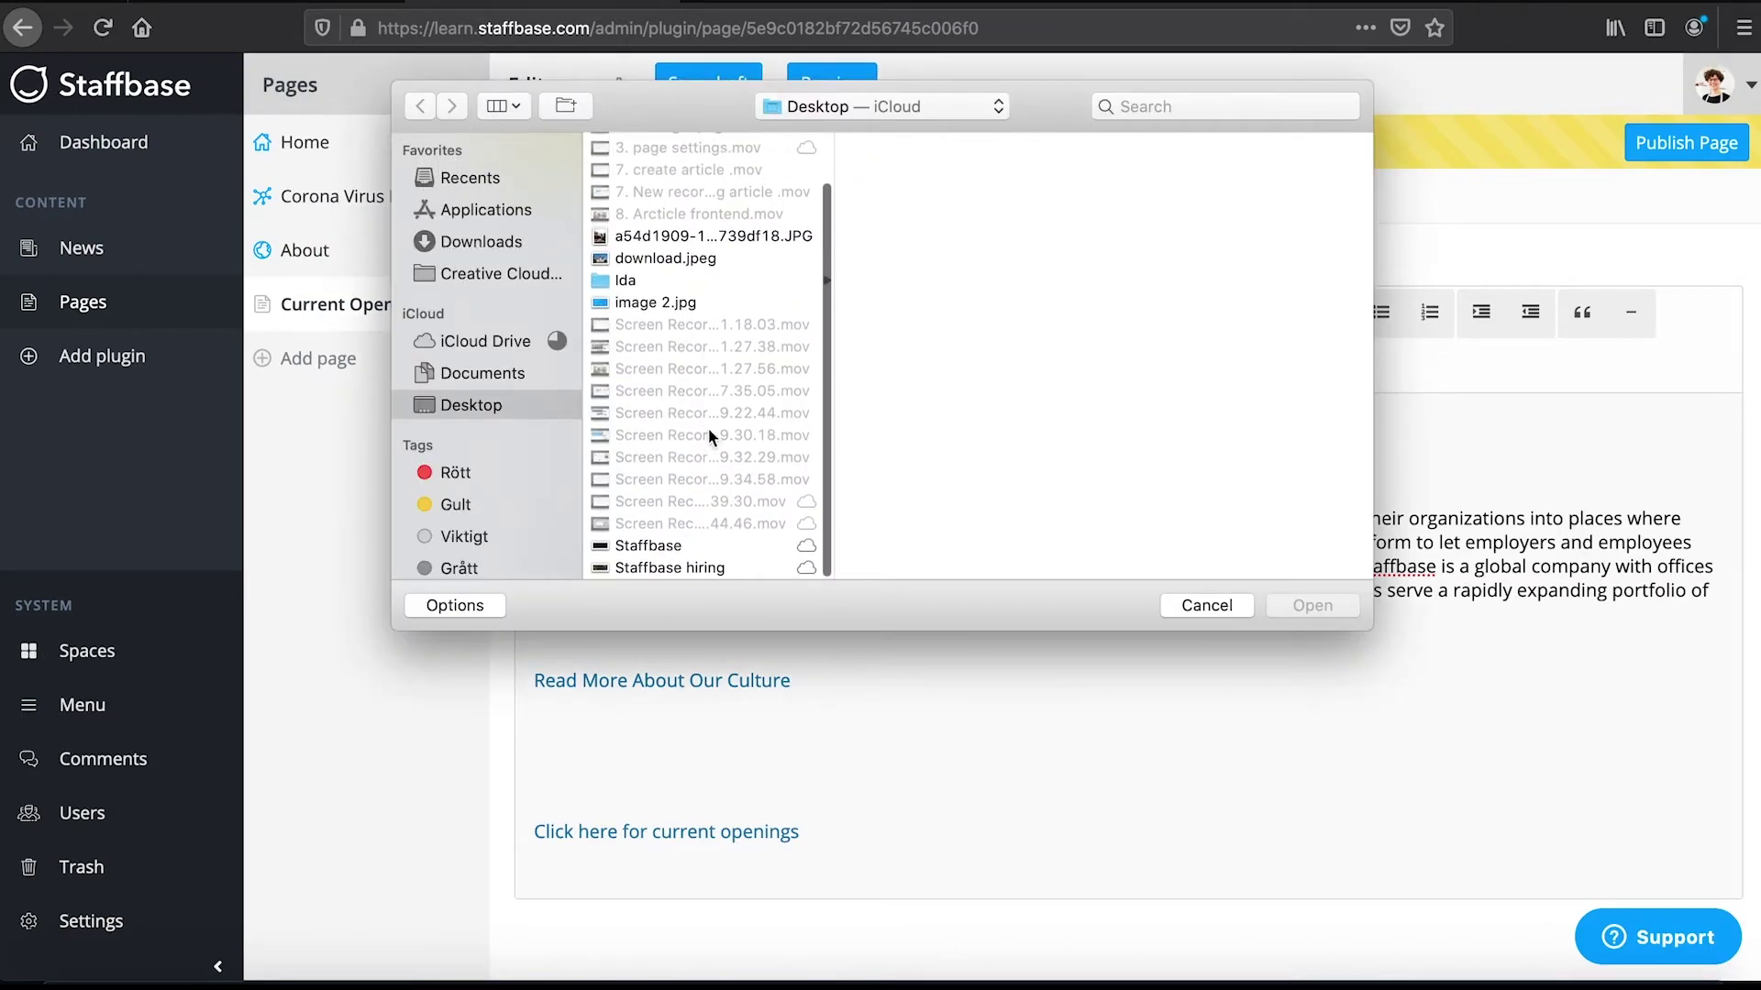
double_click(706, 568)
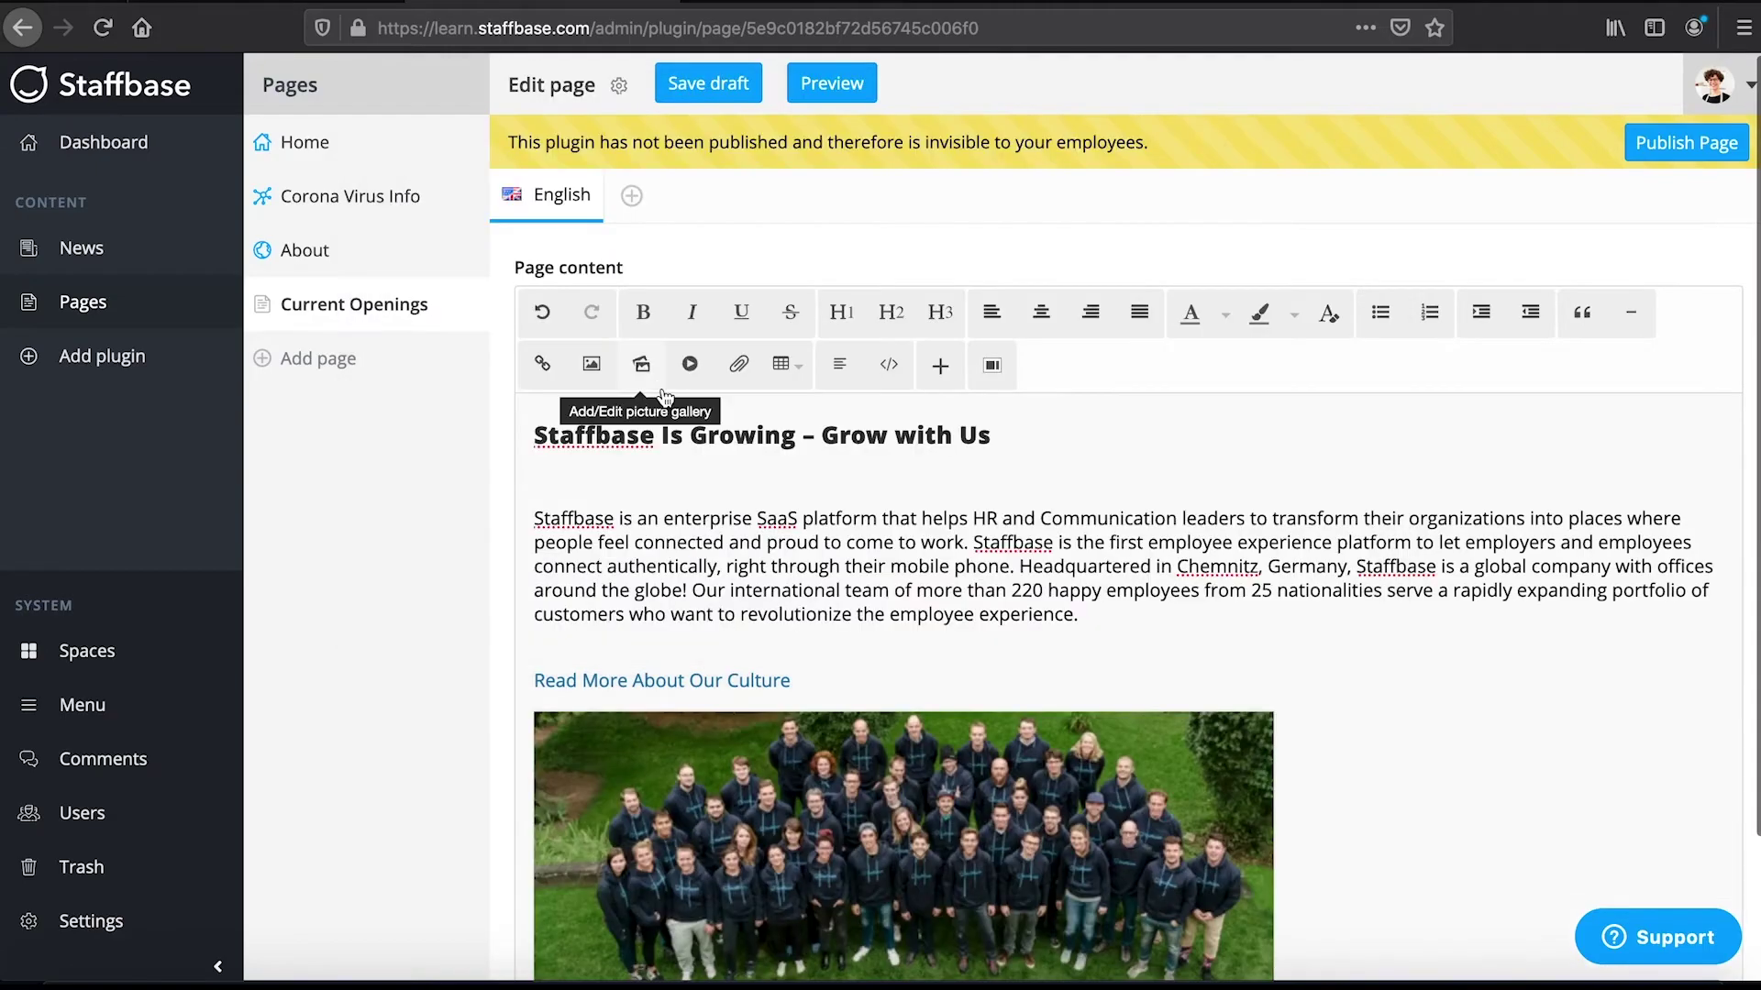
click(724, 95)
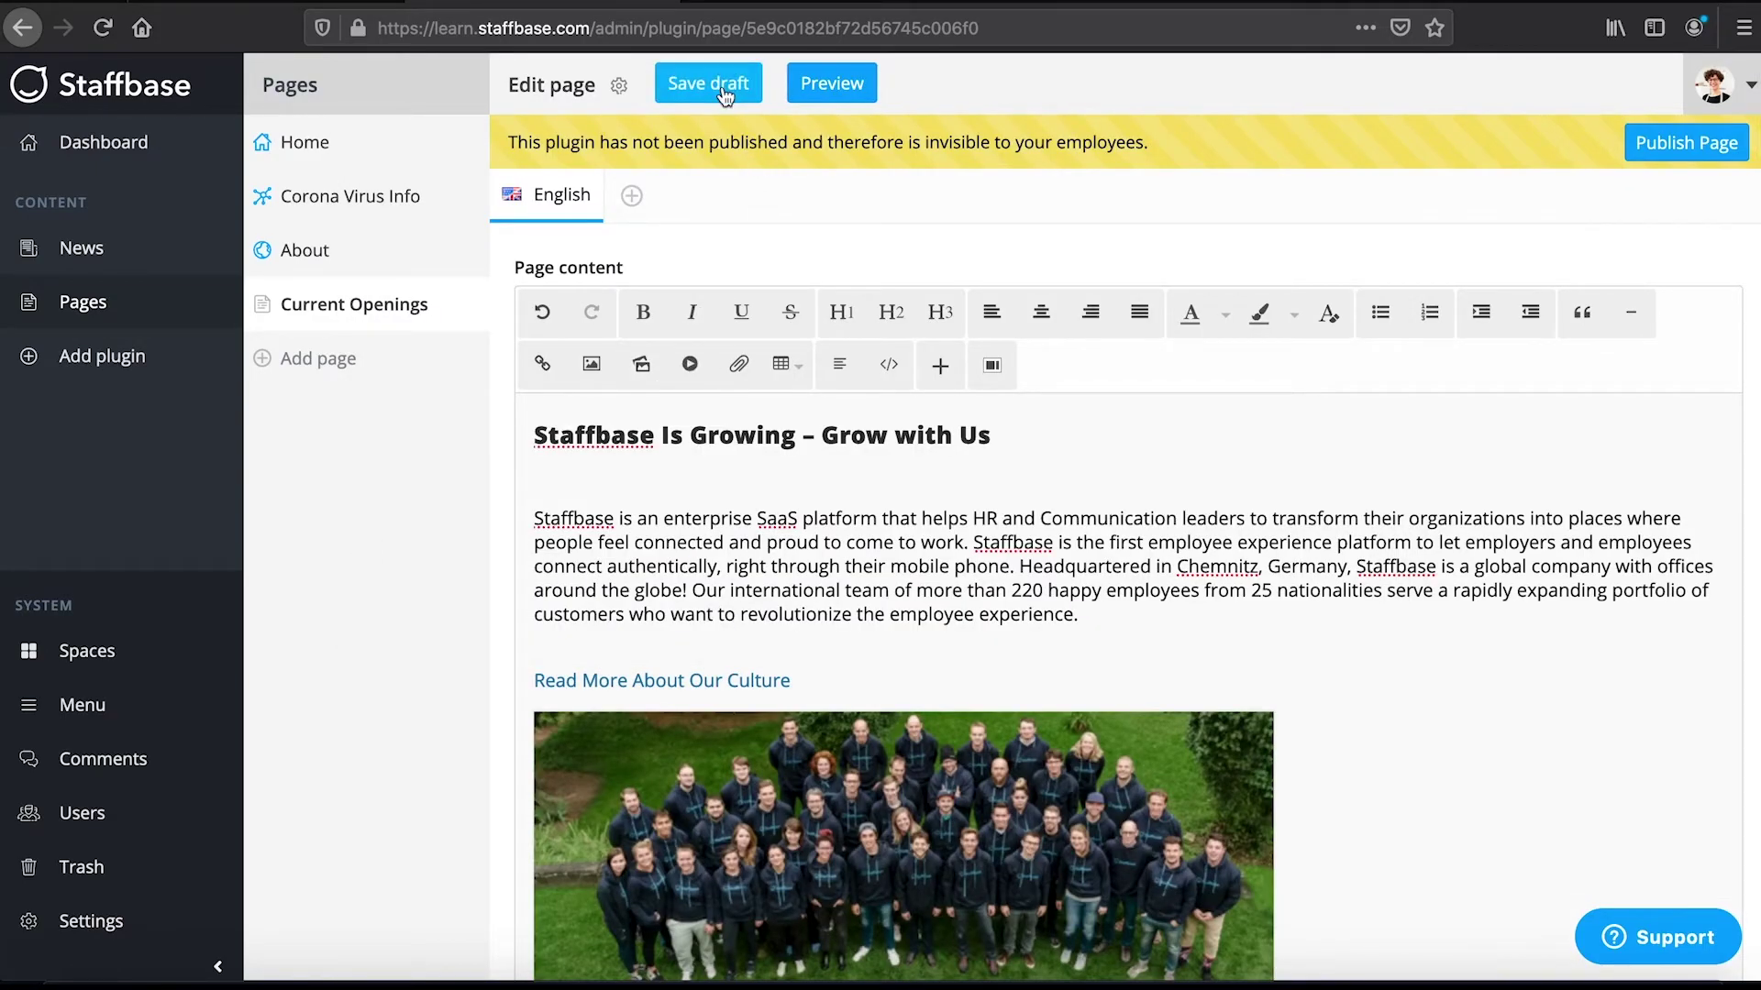
click(816, 86)
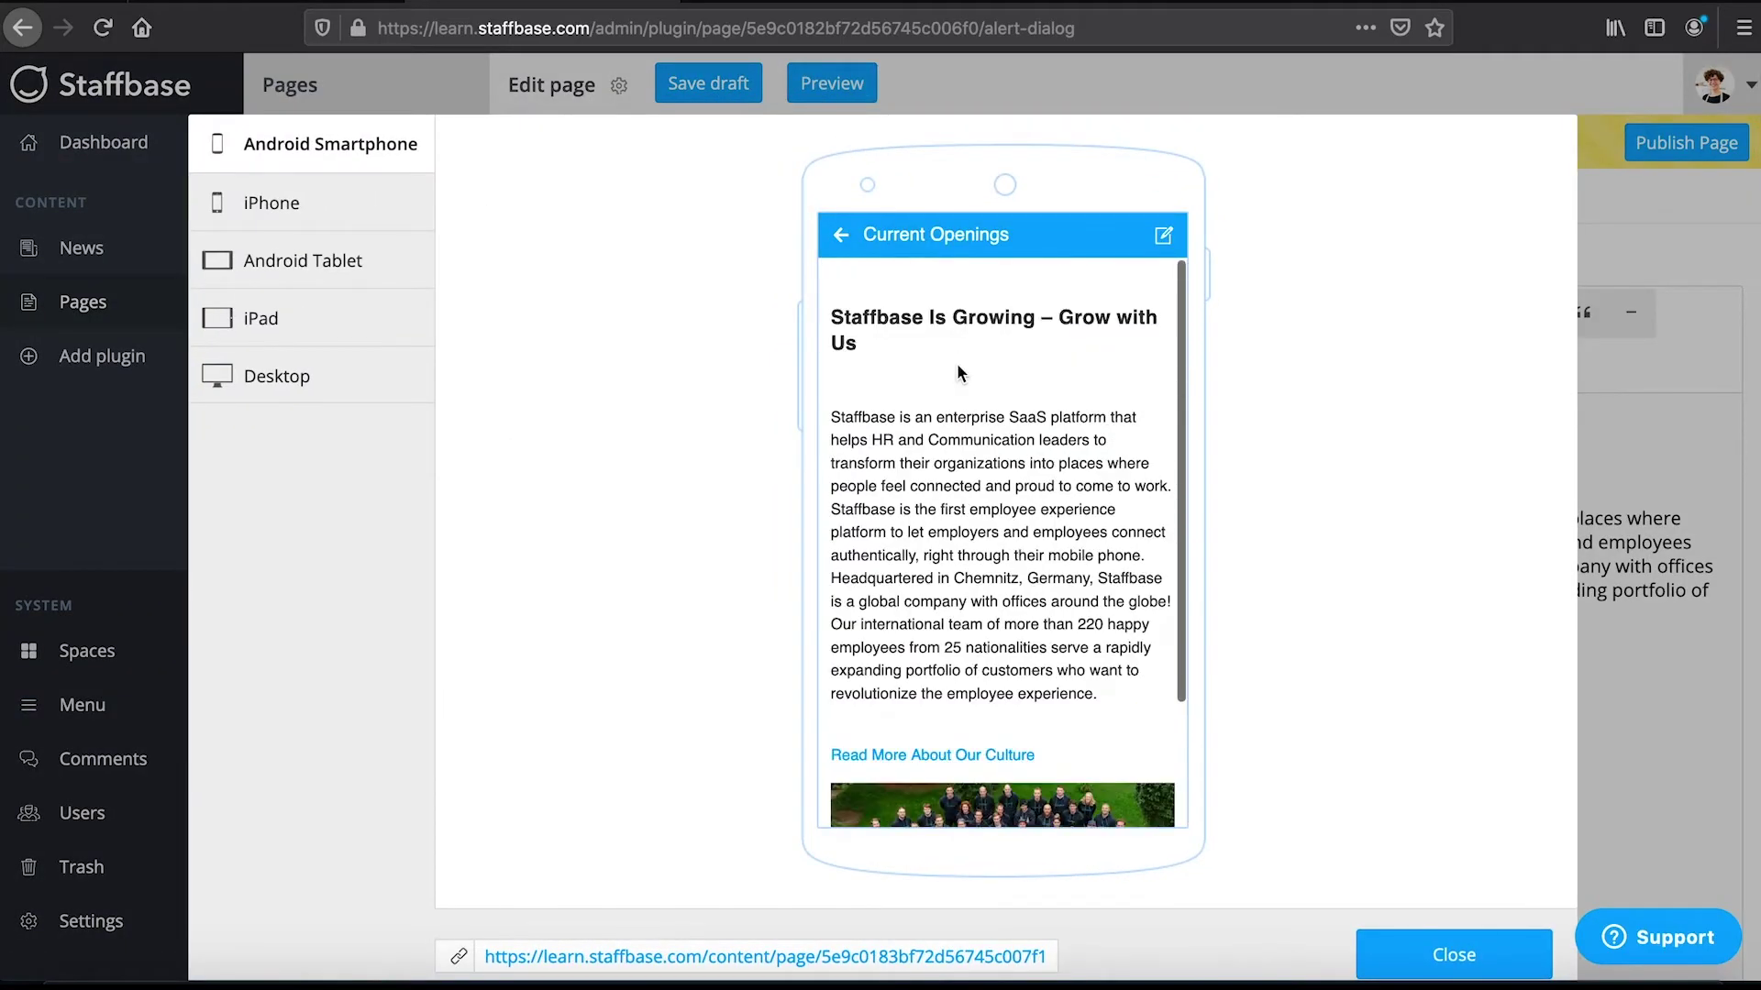
click(337, 376)
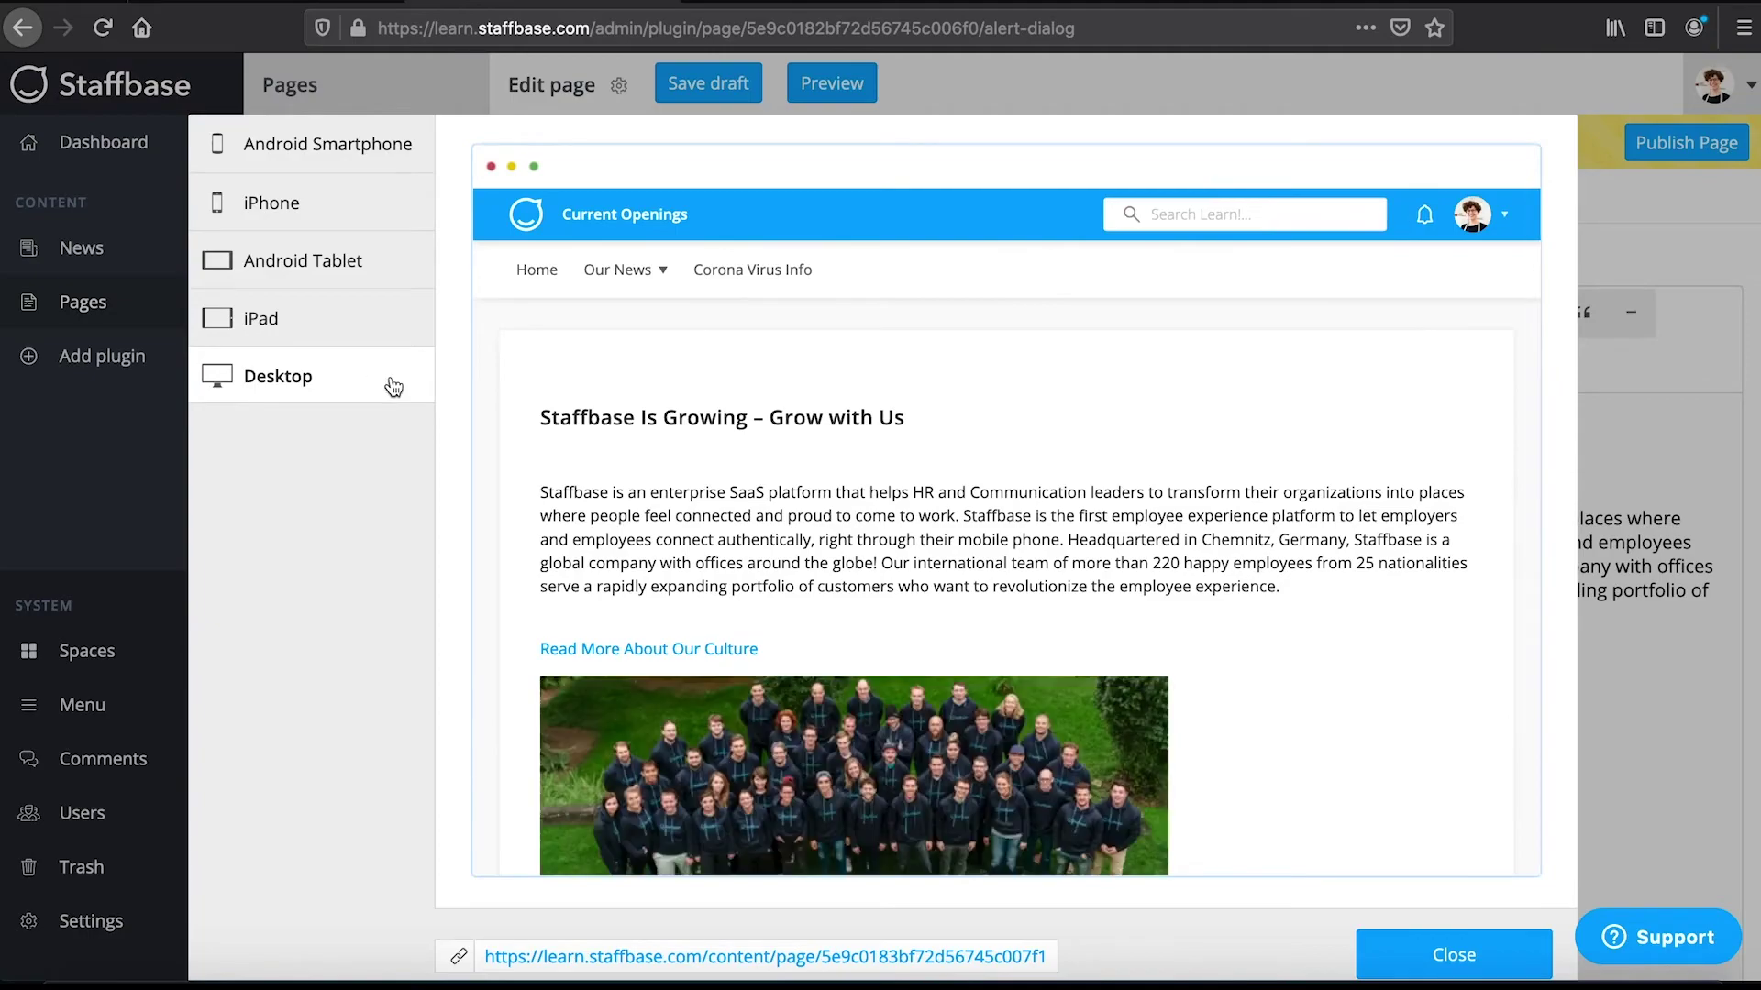
scroll(551, 372, down, 2)
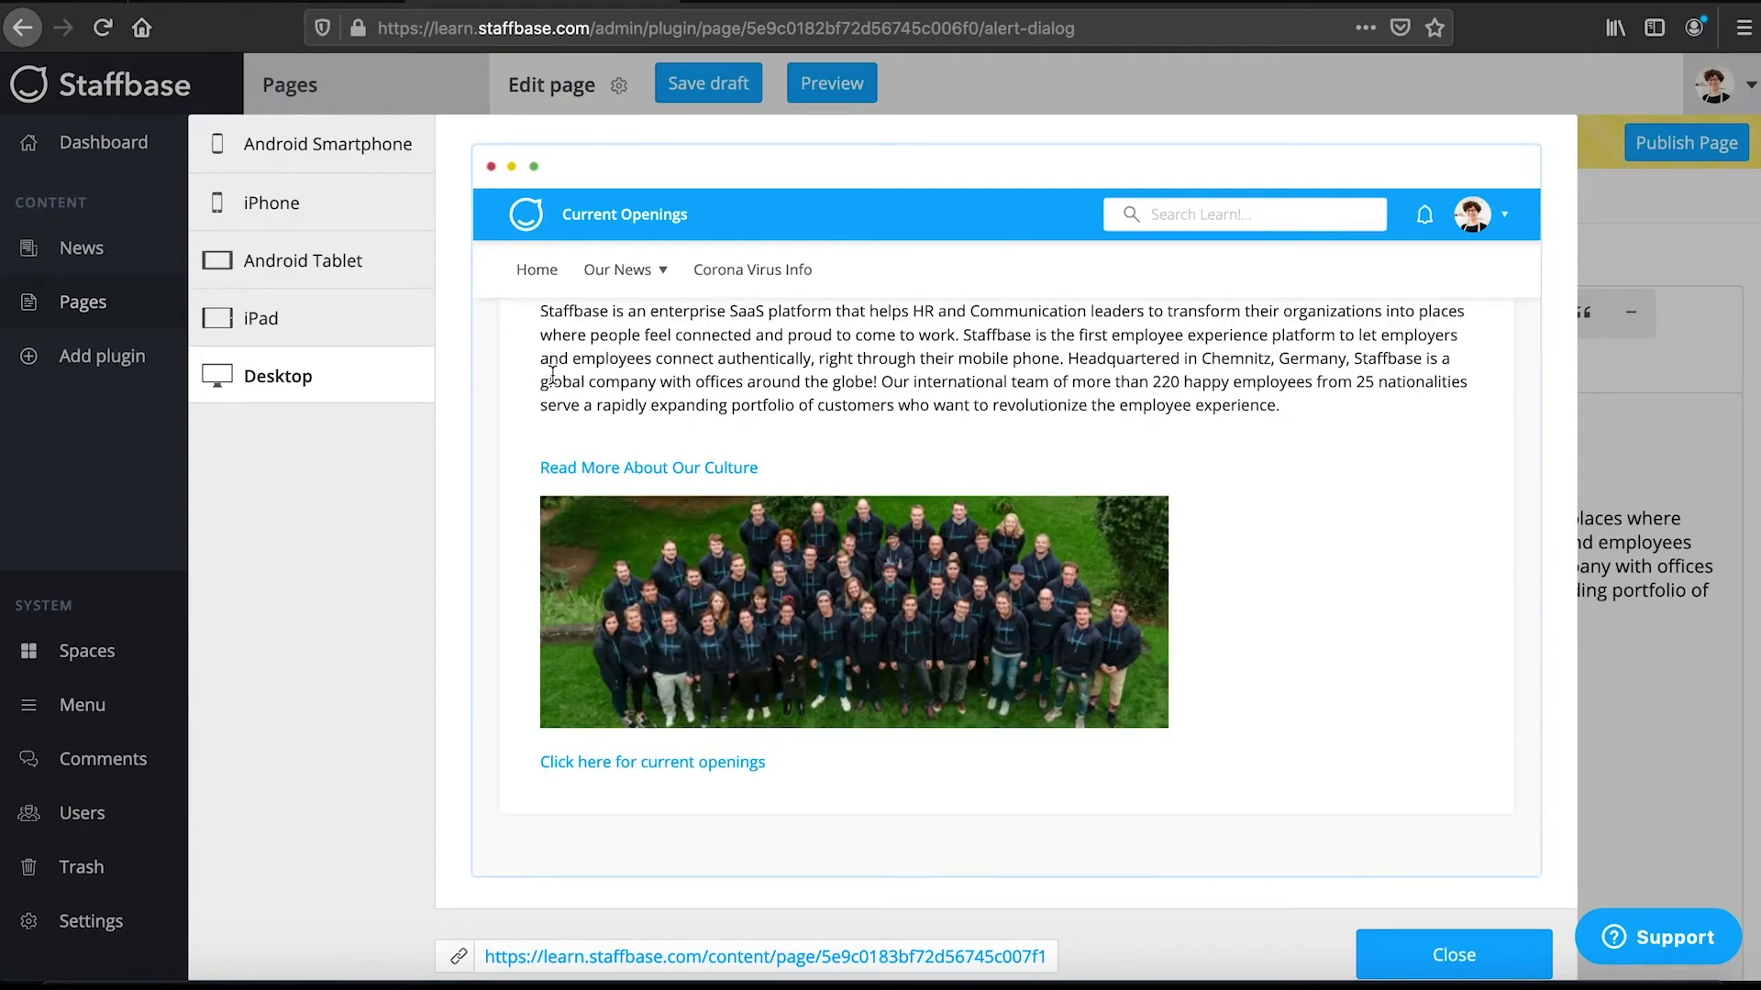
scroll(552, 376, up, 2)
click(1454, 955)
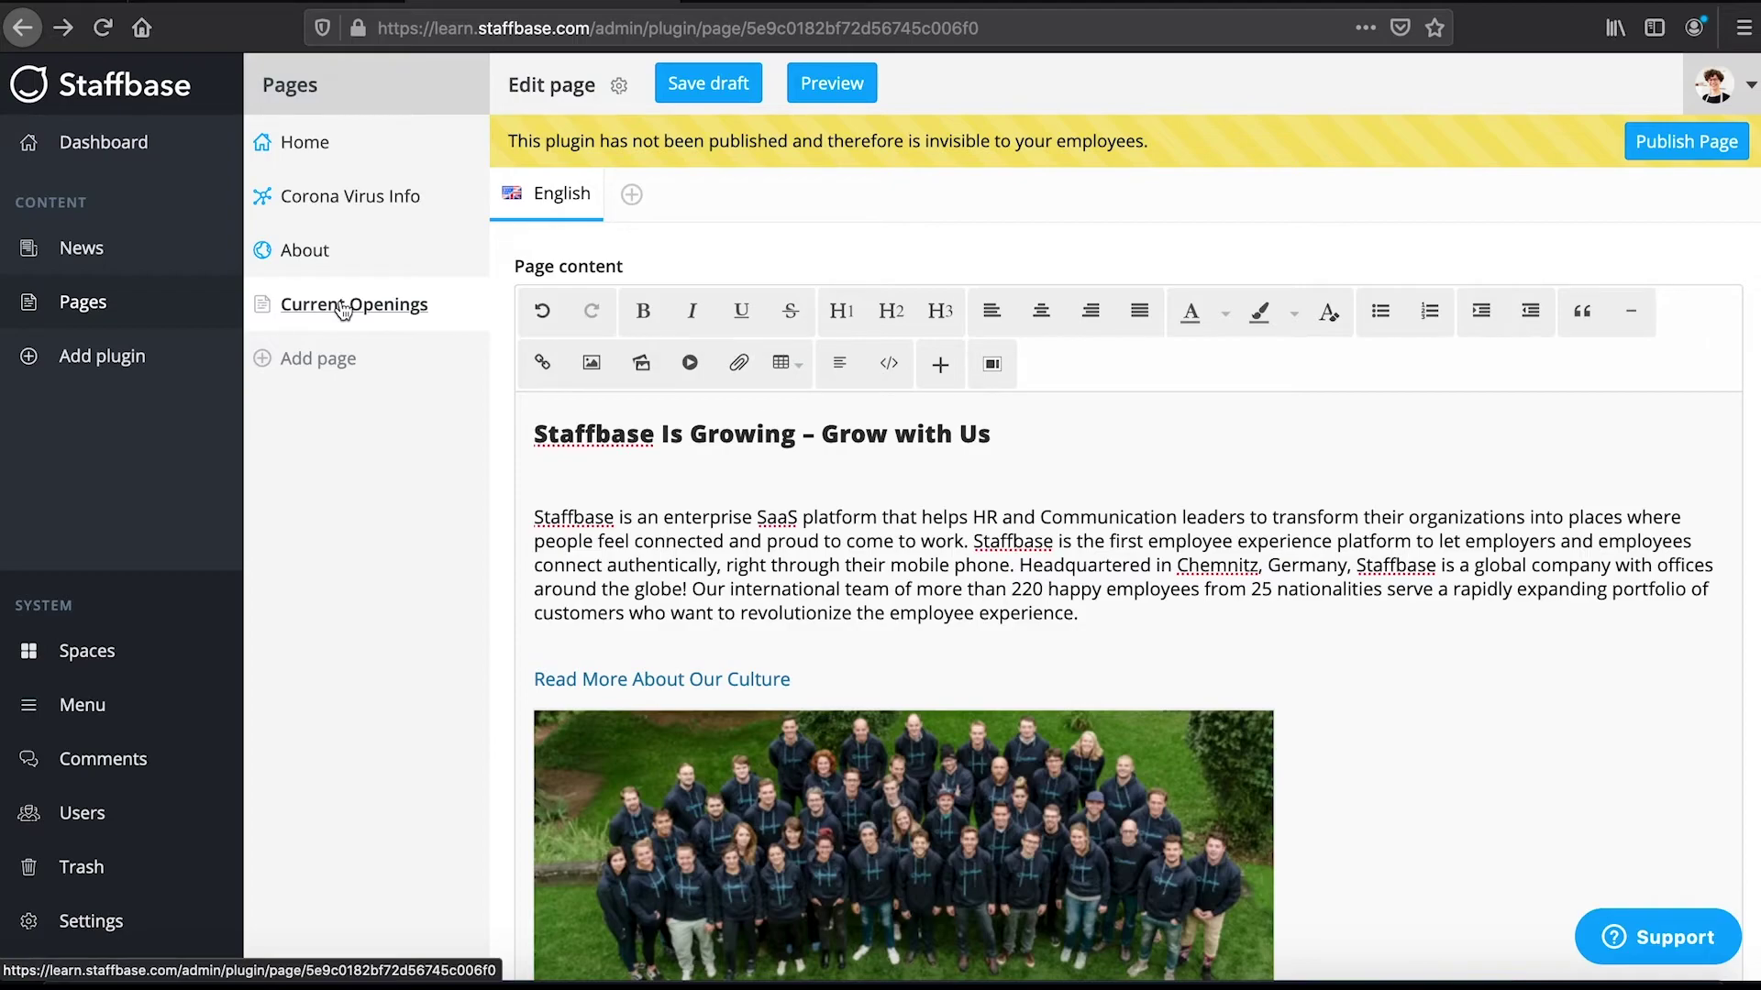
Step: Set Current Openings to Not visible in the app, Visible publicly, save, and publish
click(619, 88)
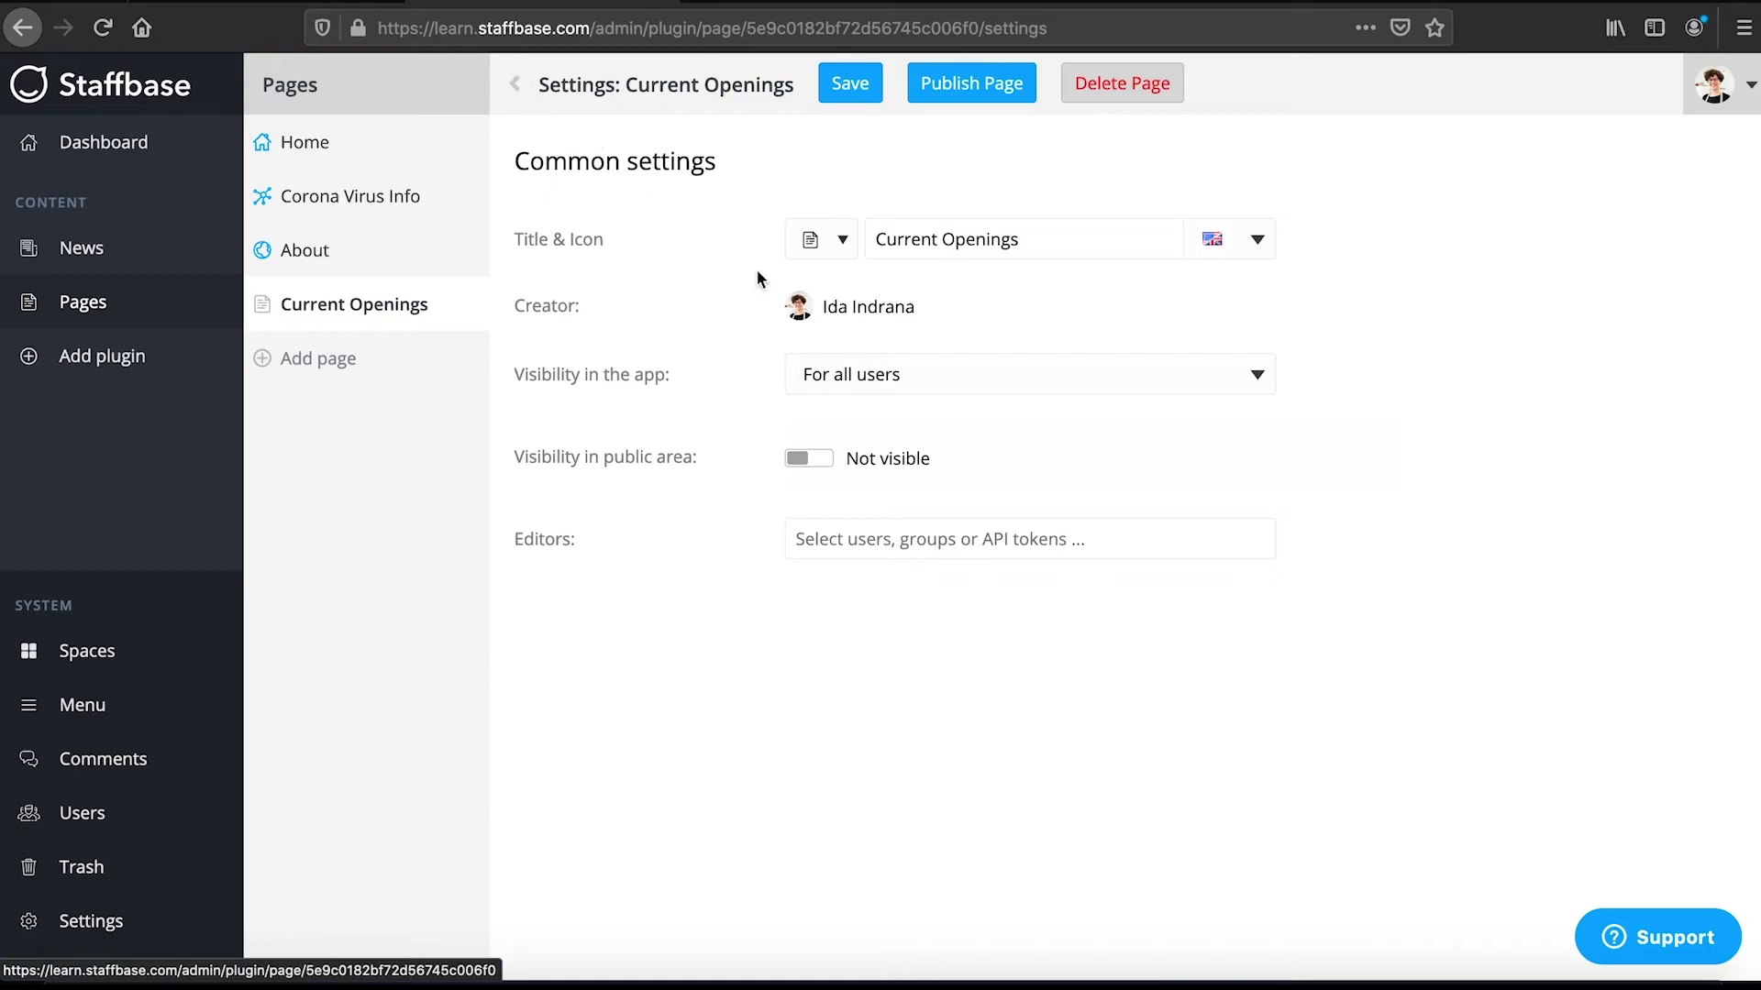
click(1257, 376)
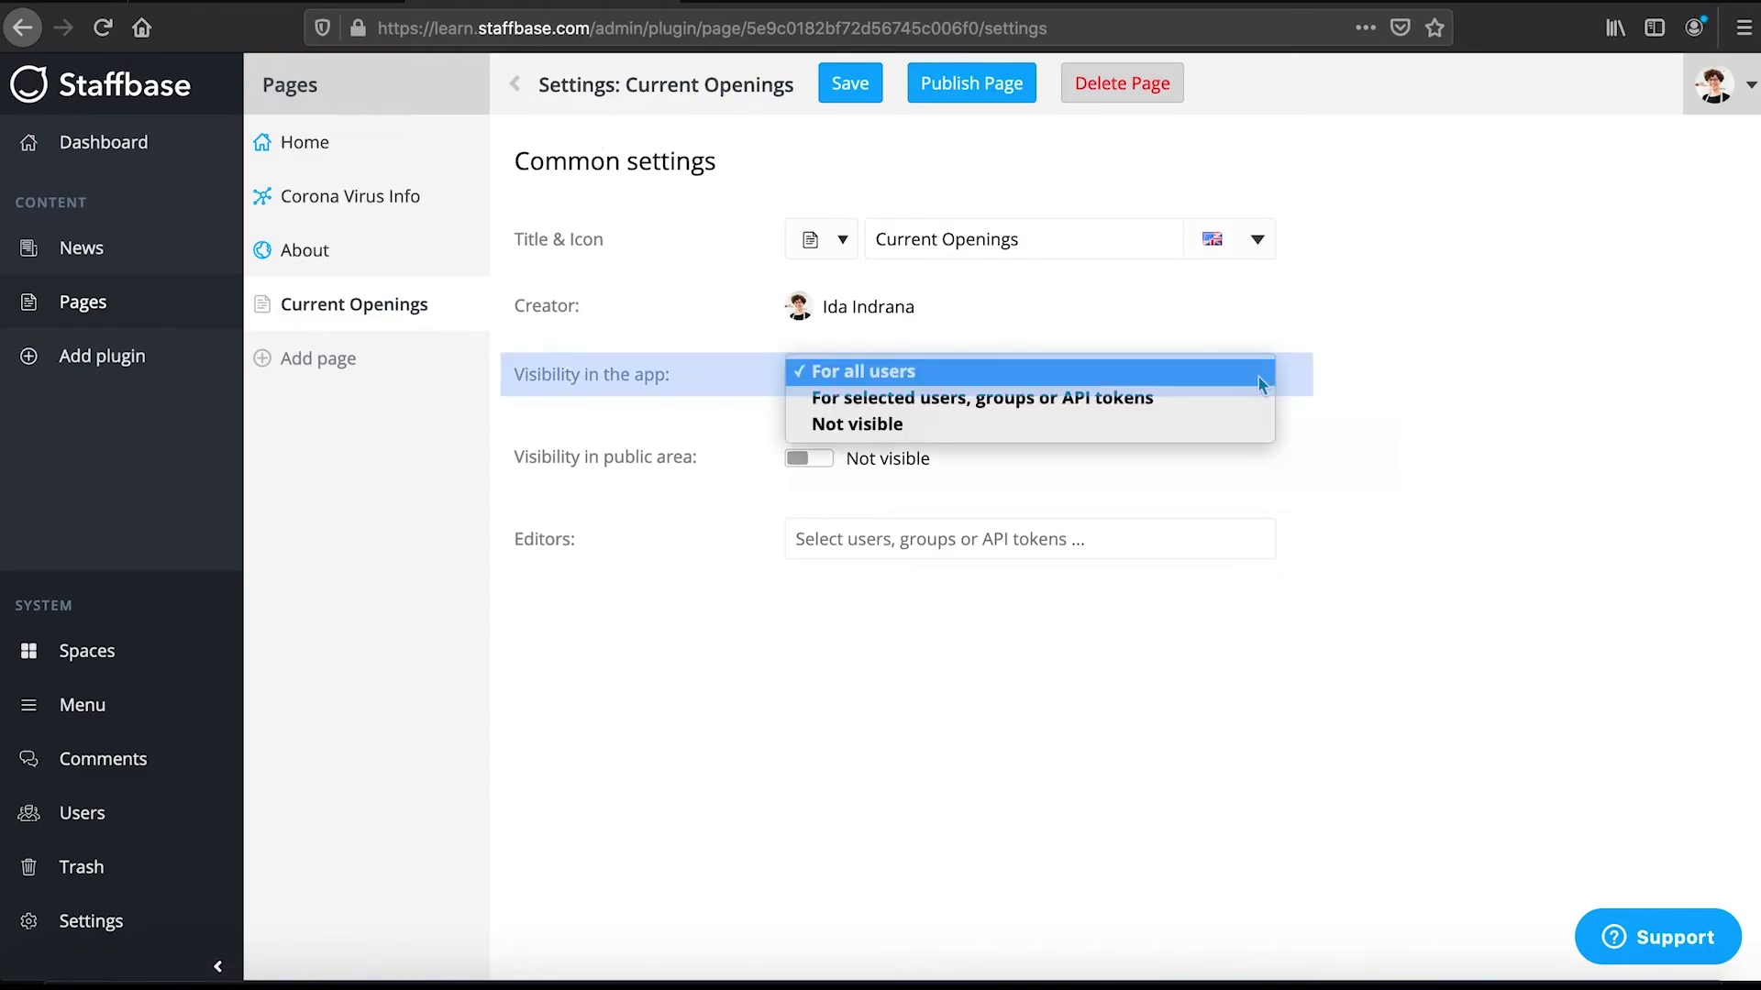
click(1233, 423)
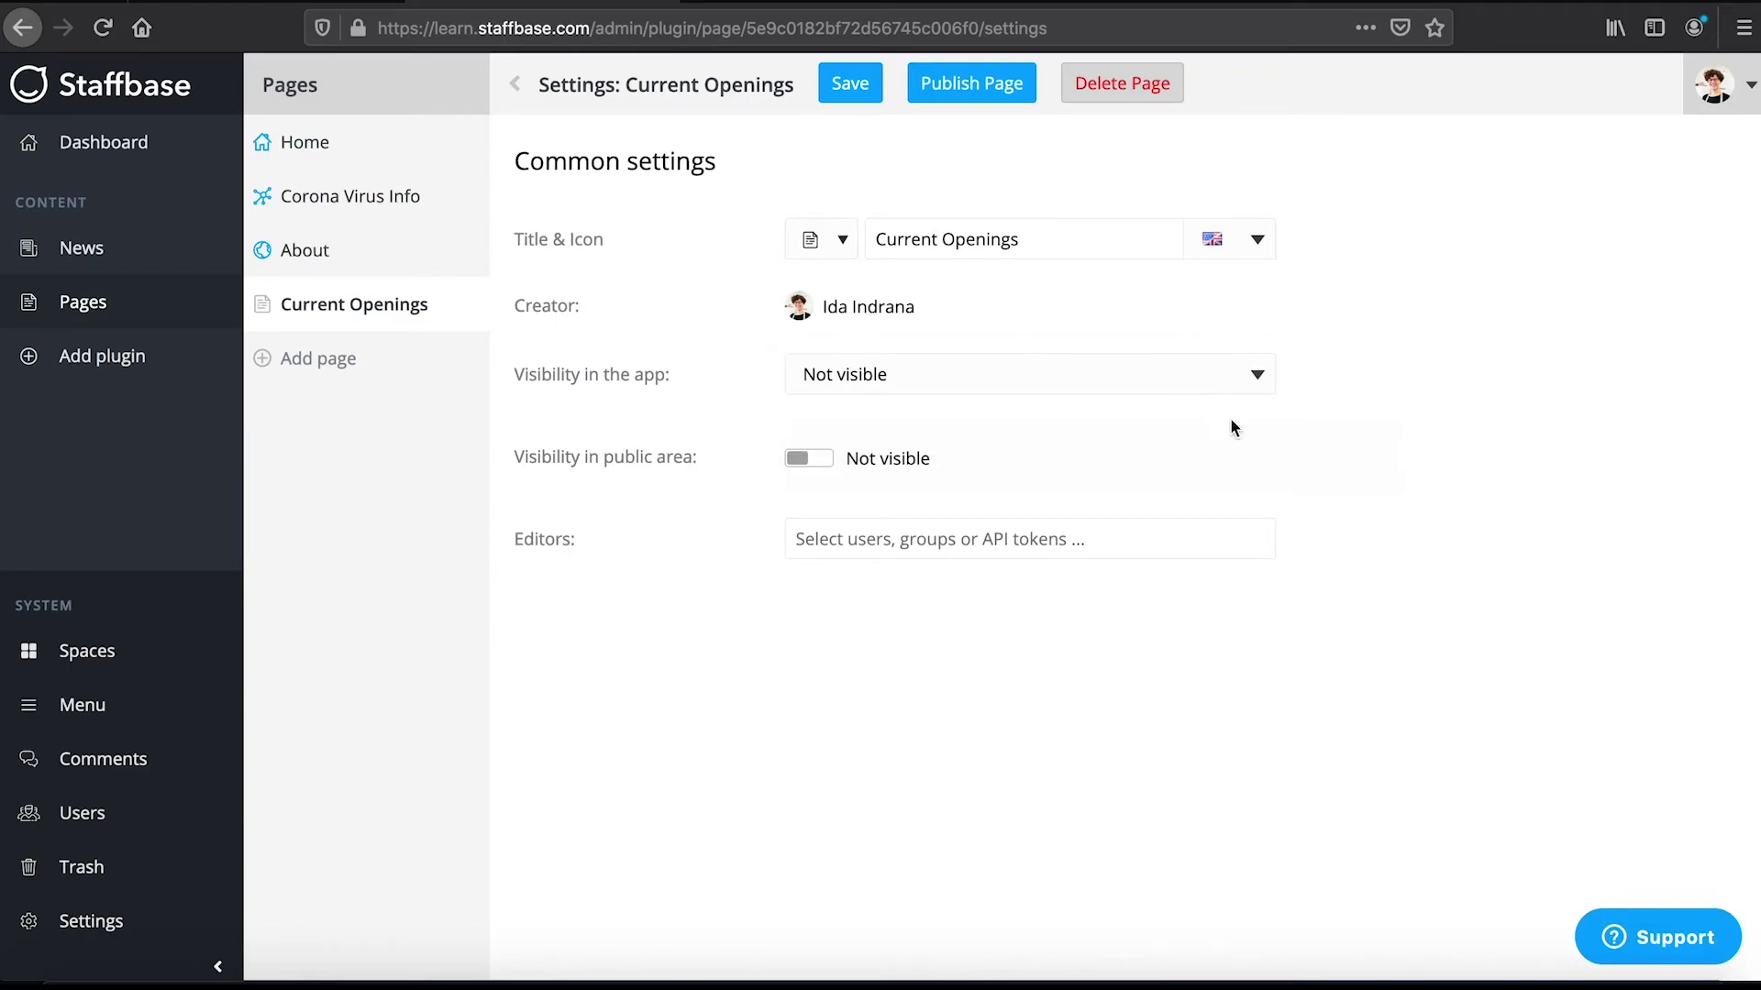
click(807, 460)
click(850, 92)
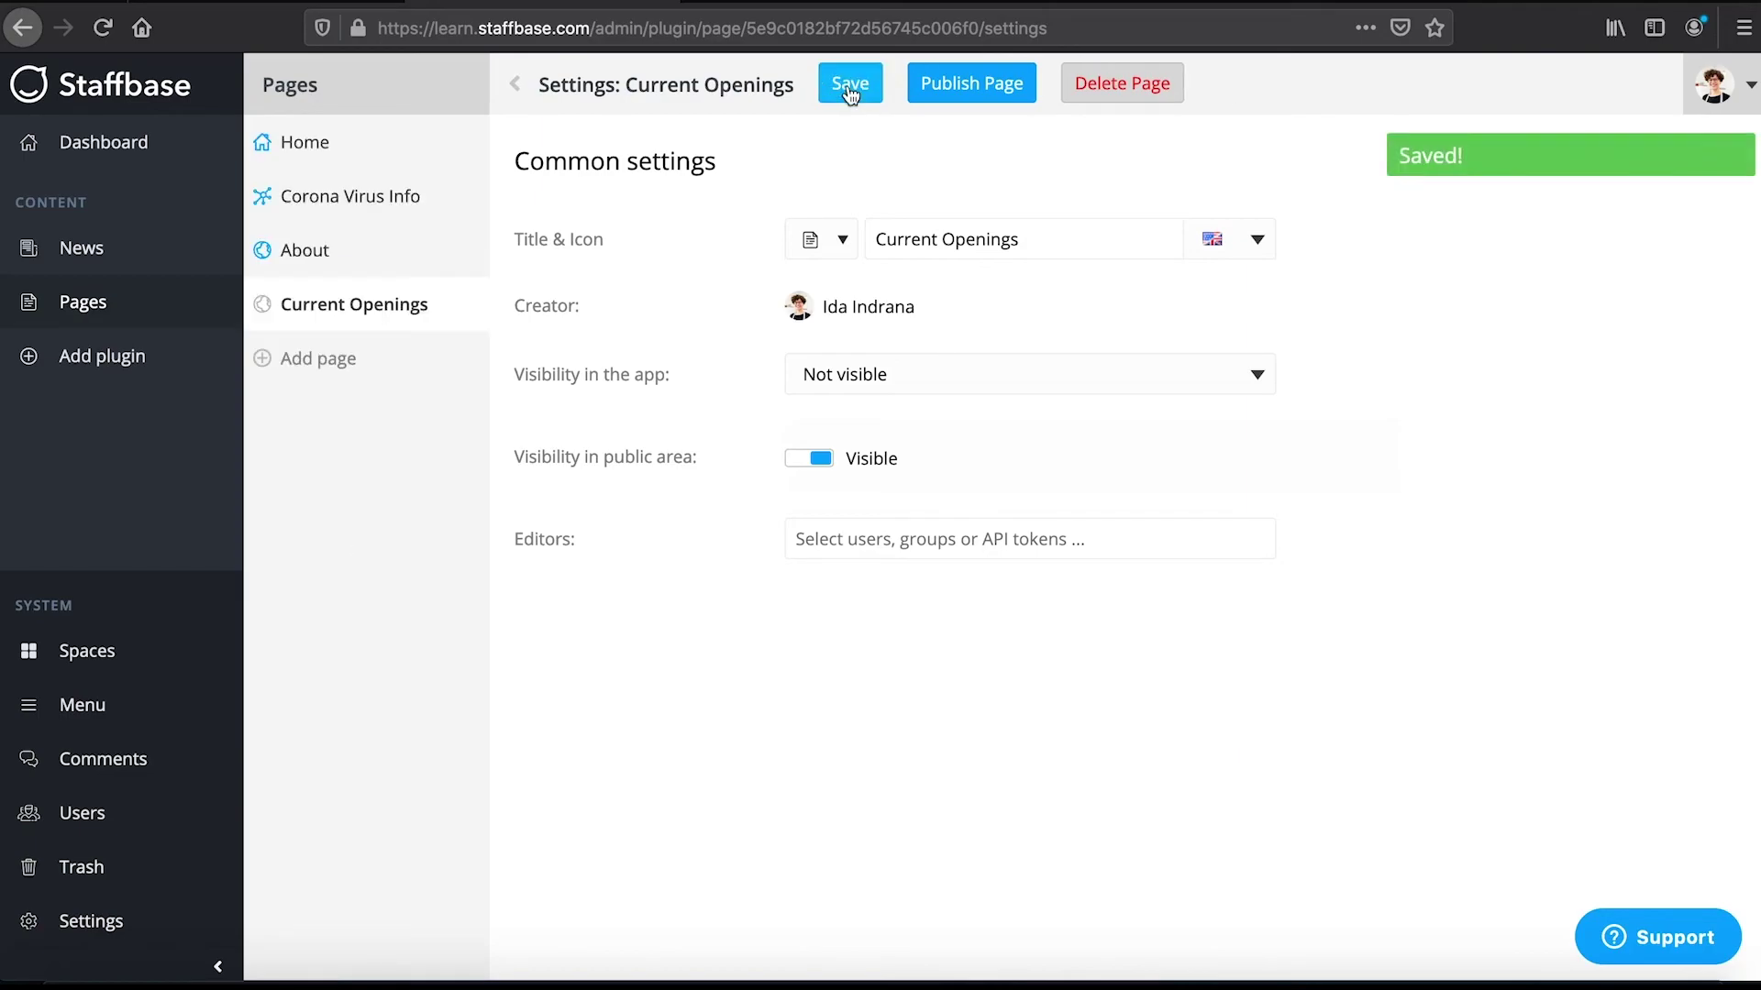
click(948, 90)
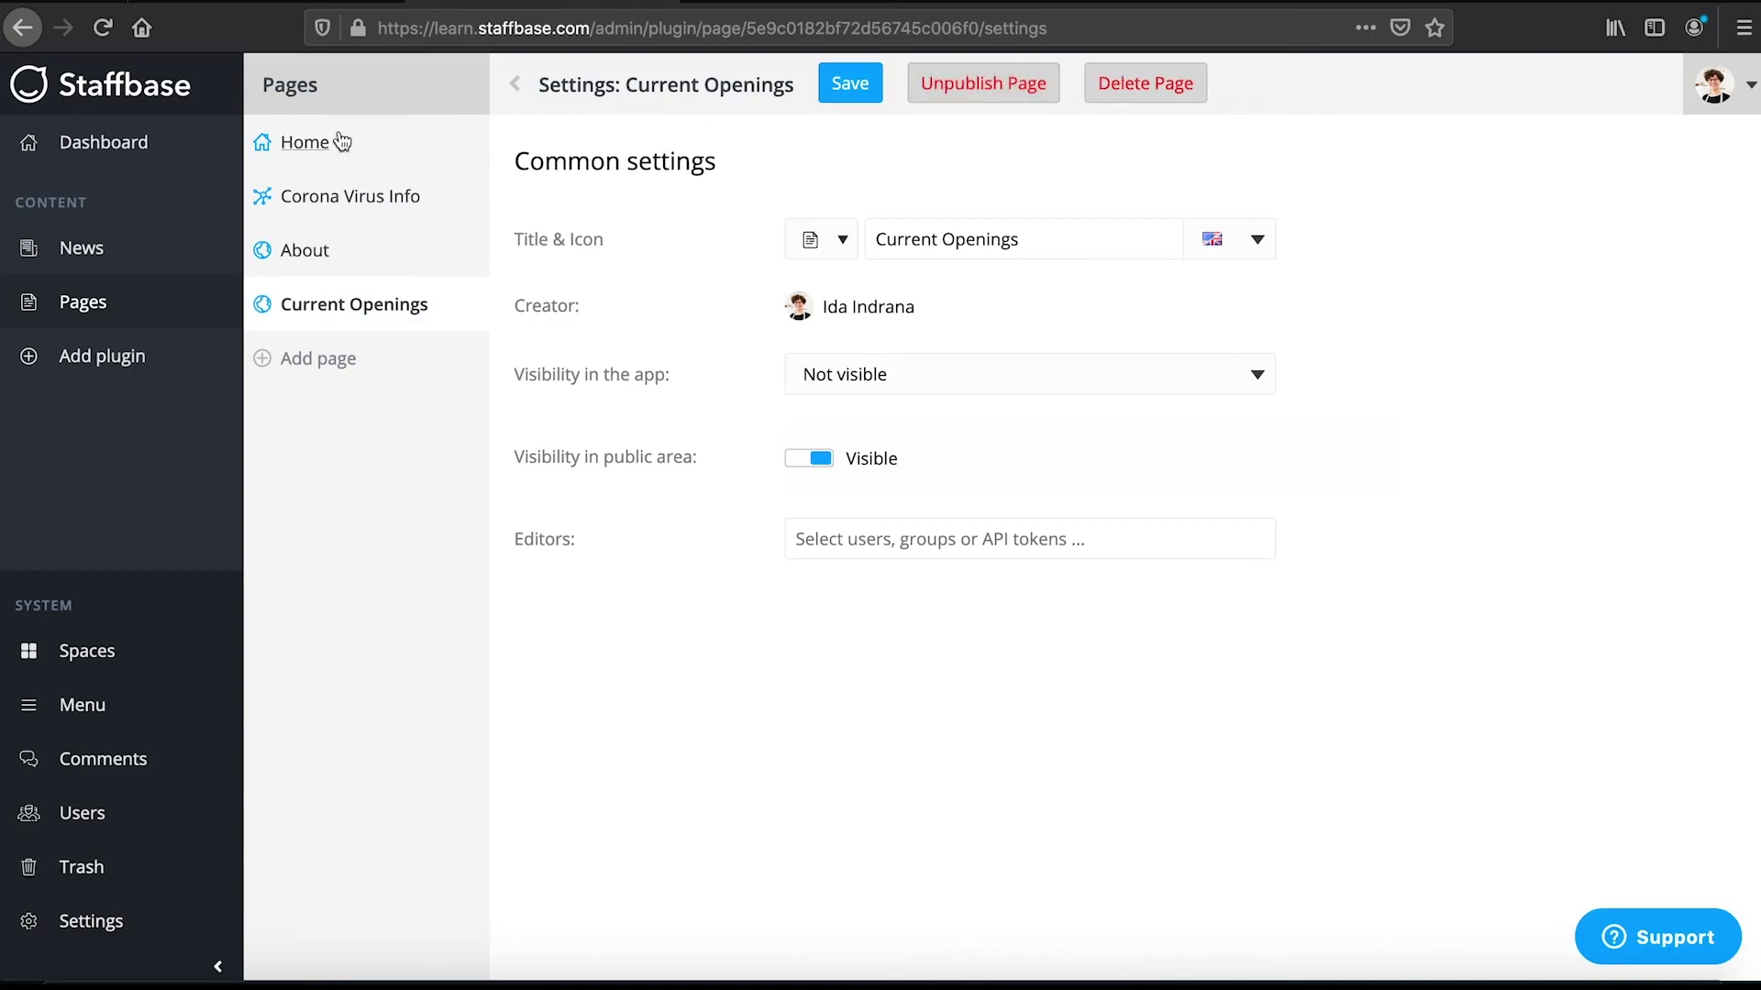
Step: Open Current Openings from the menu in the dashboard's public-view app preview
click(194, 143)
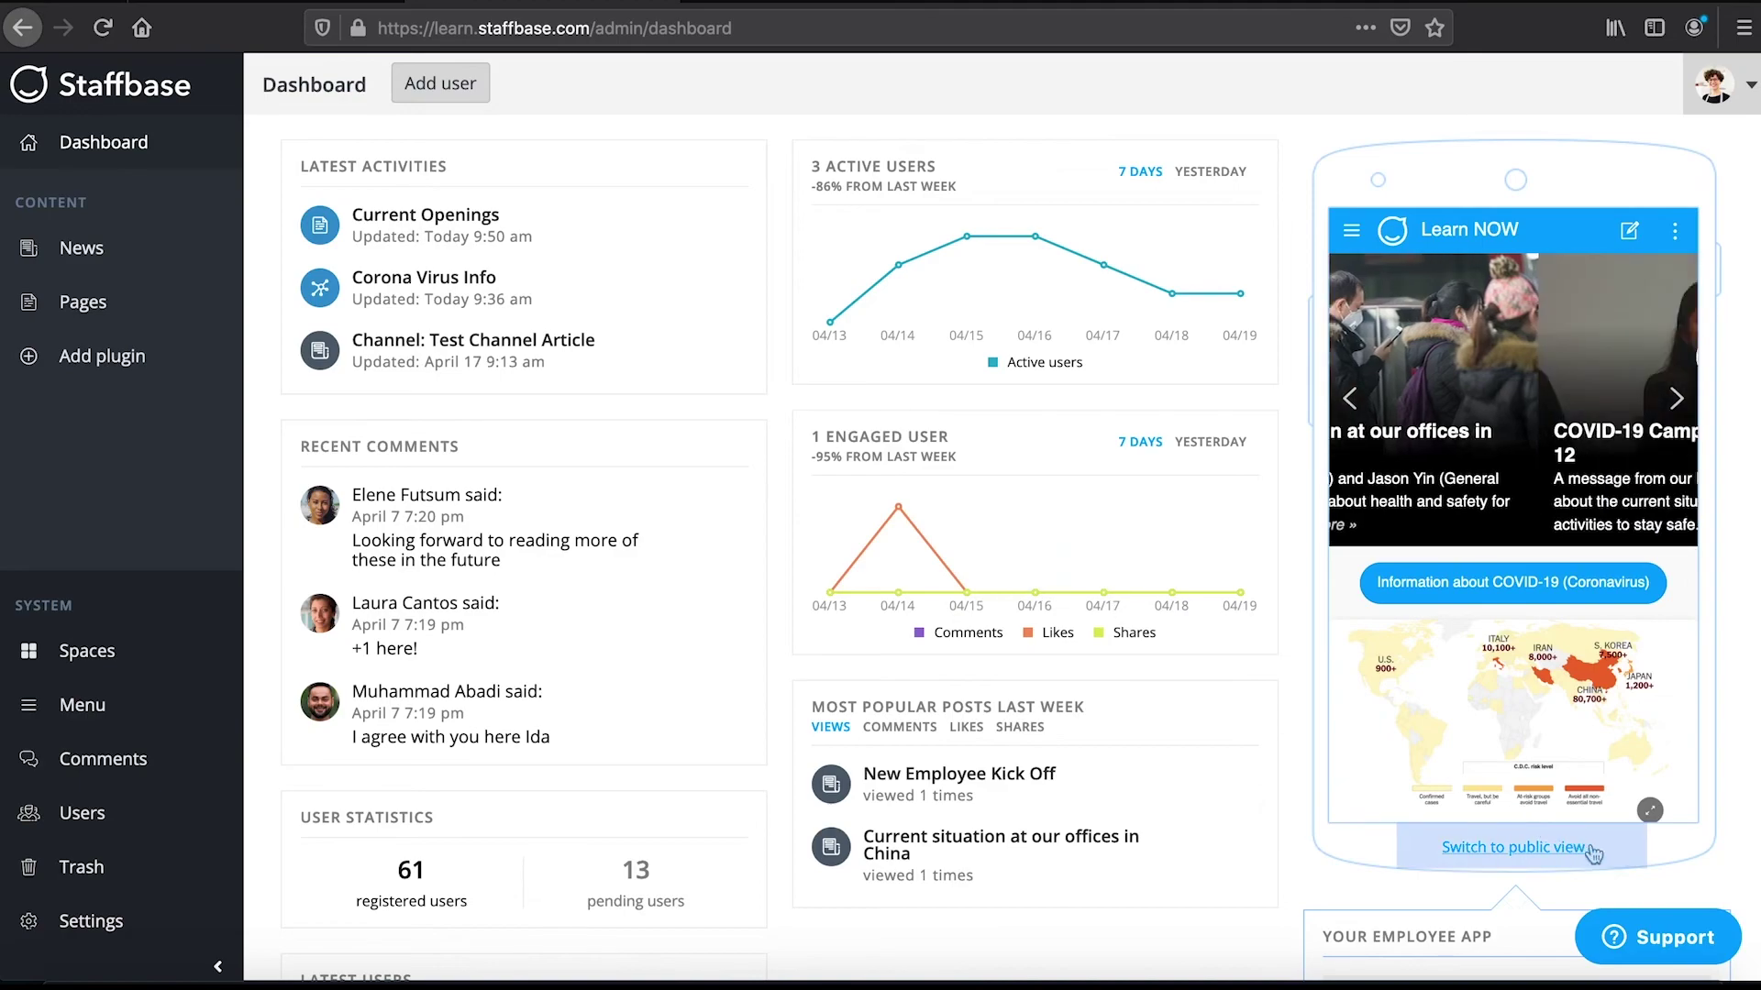
click(1642, 851)
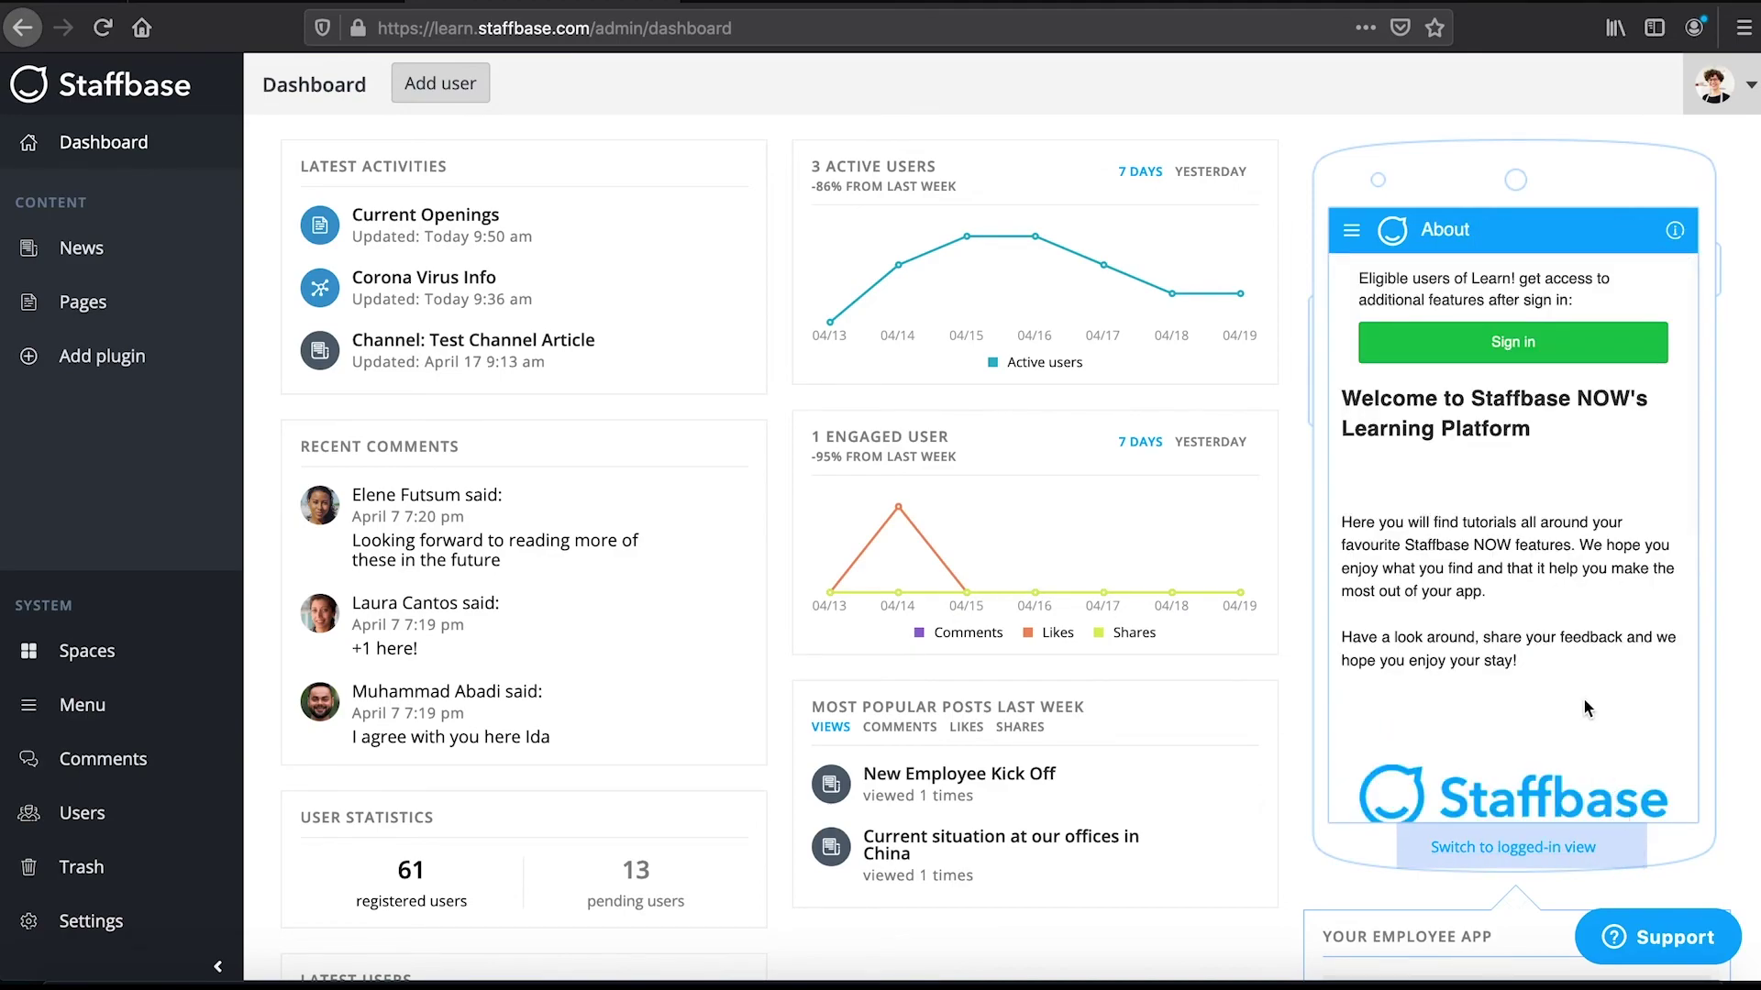
scroll(1586, 702, down, 5)
scroll(1586, 702, up, 5)
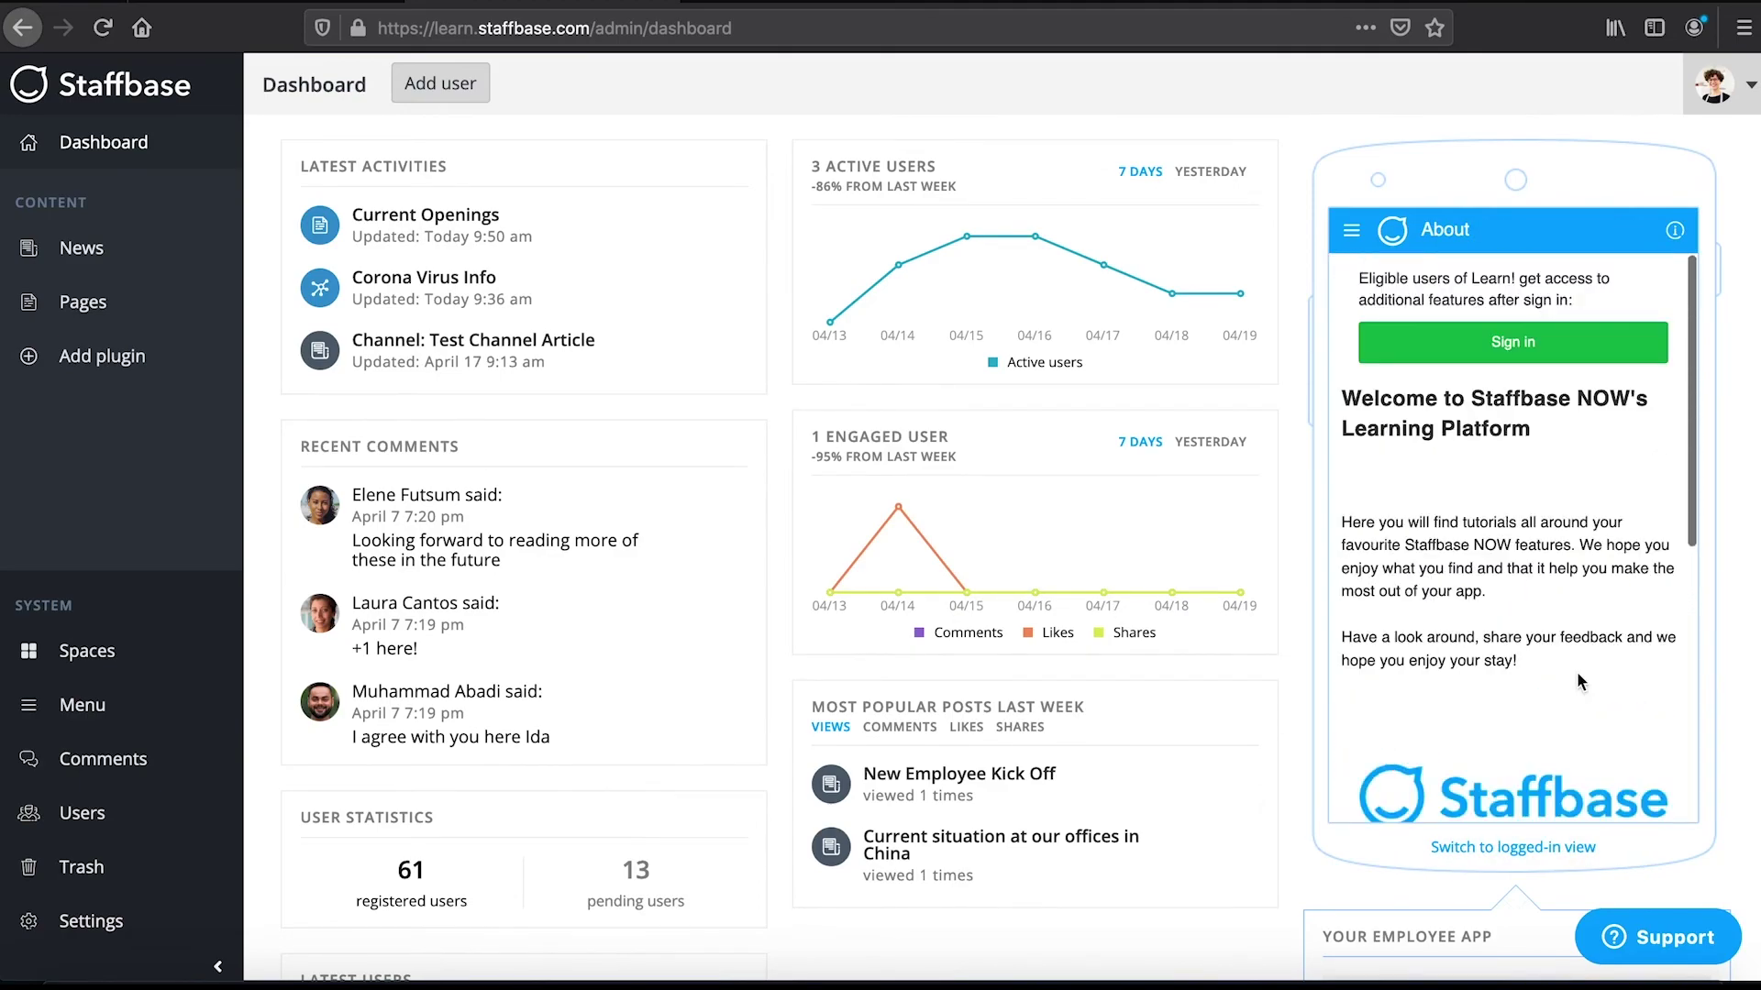
click(1353, 231)
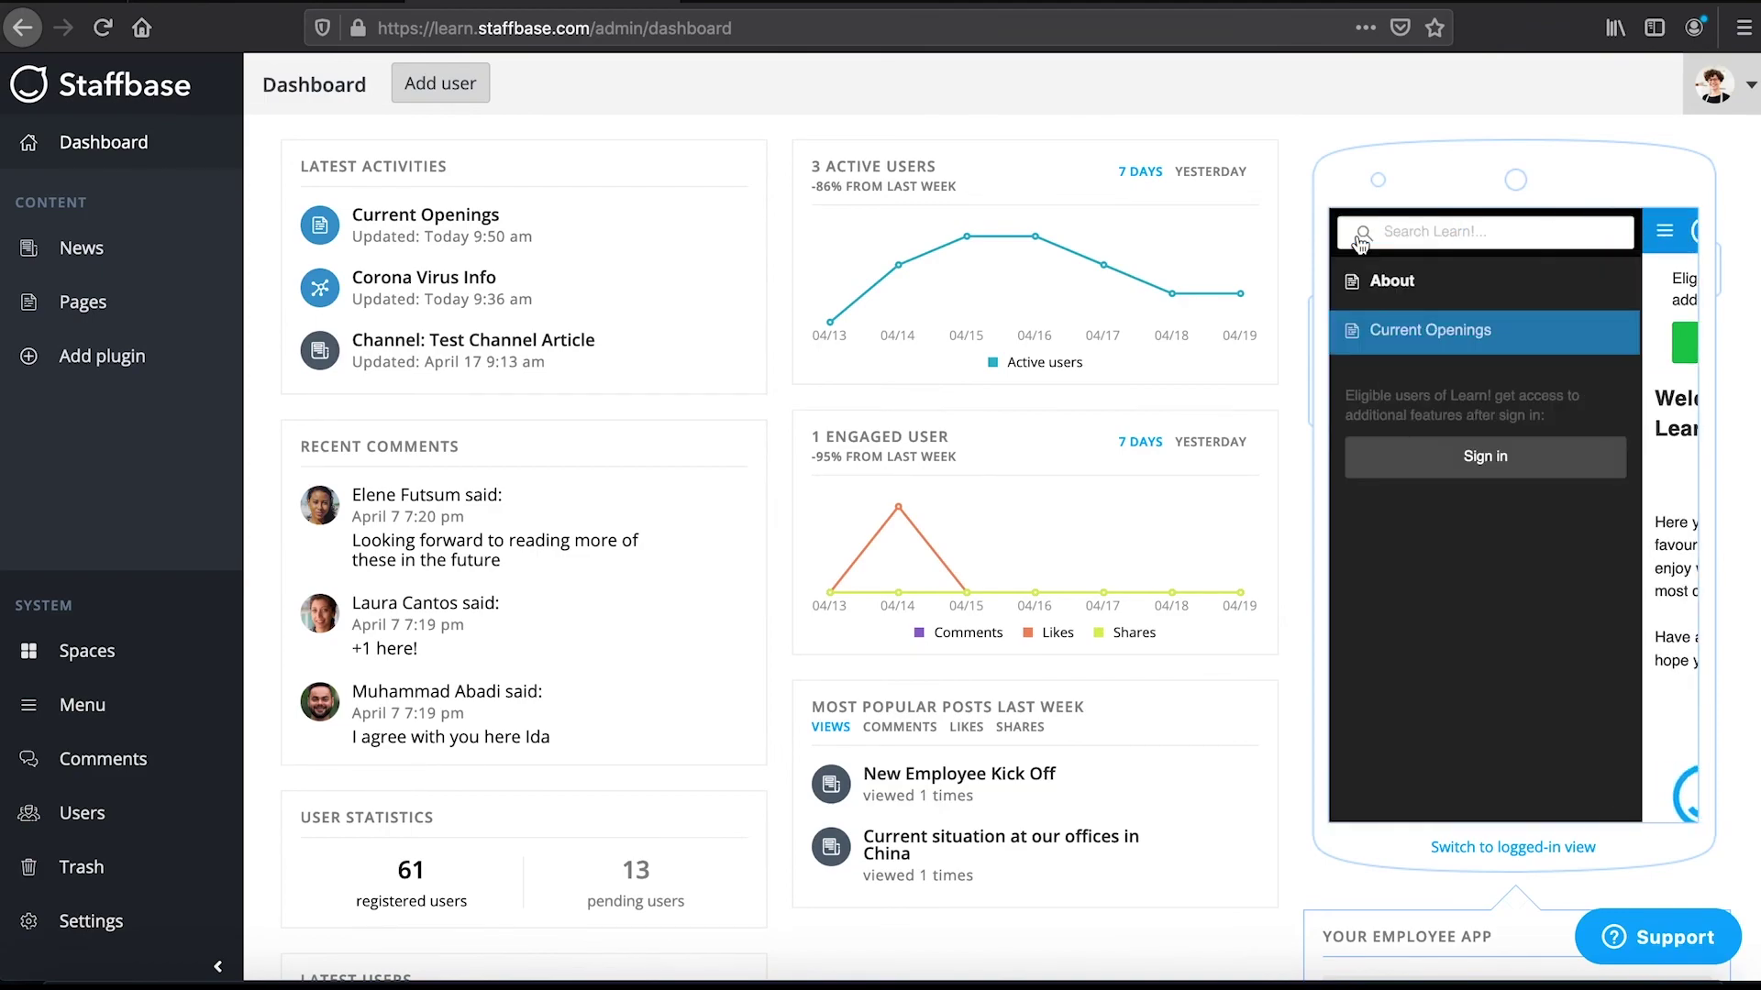
click(1530, 338)
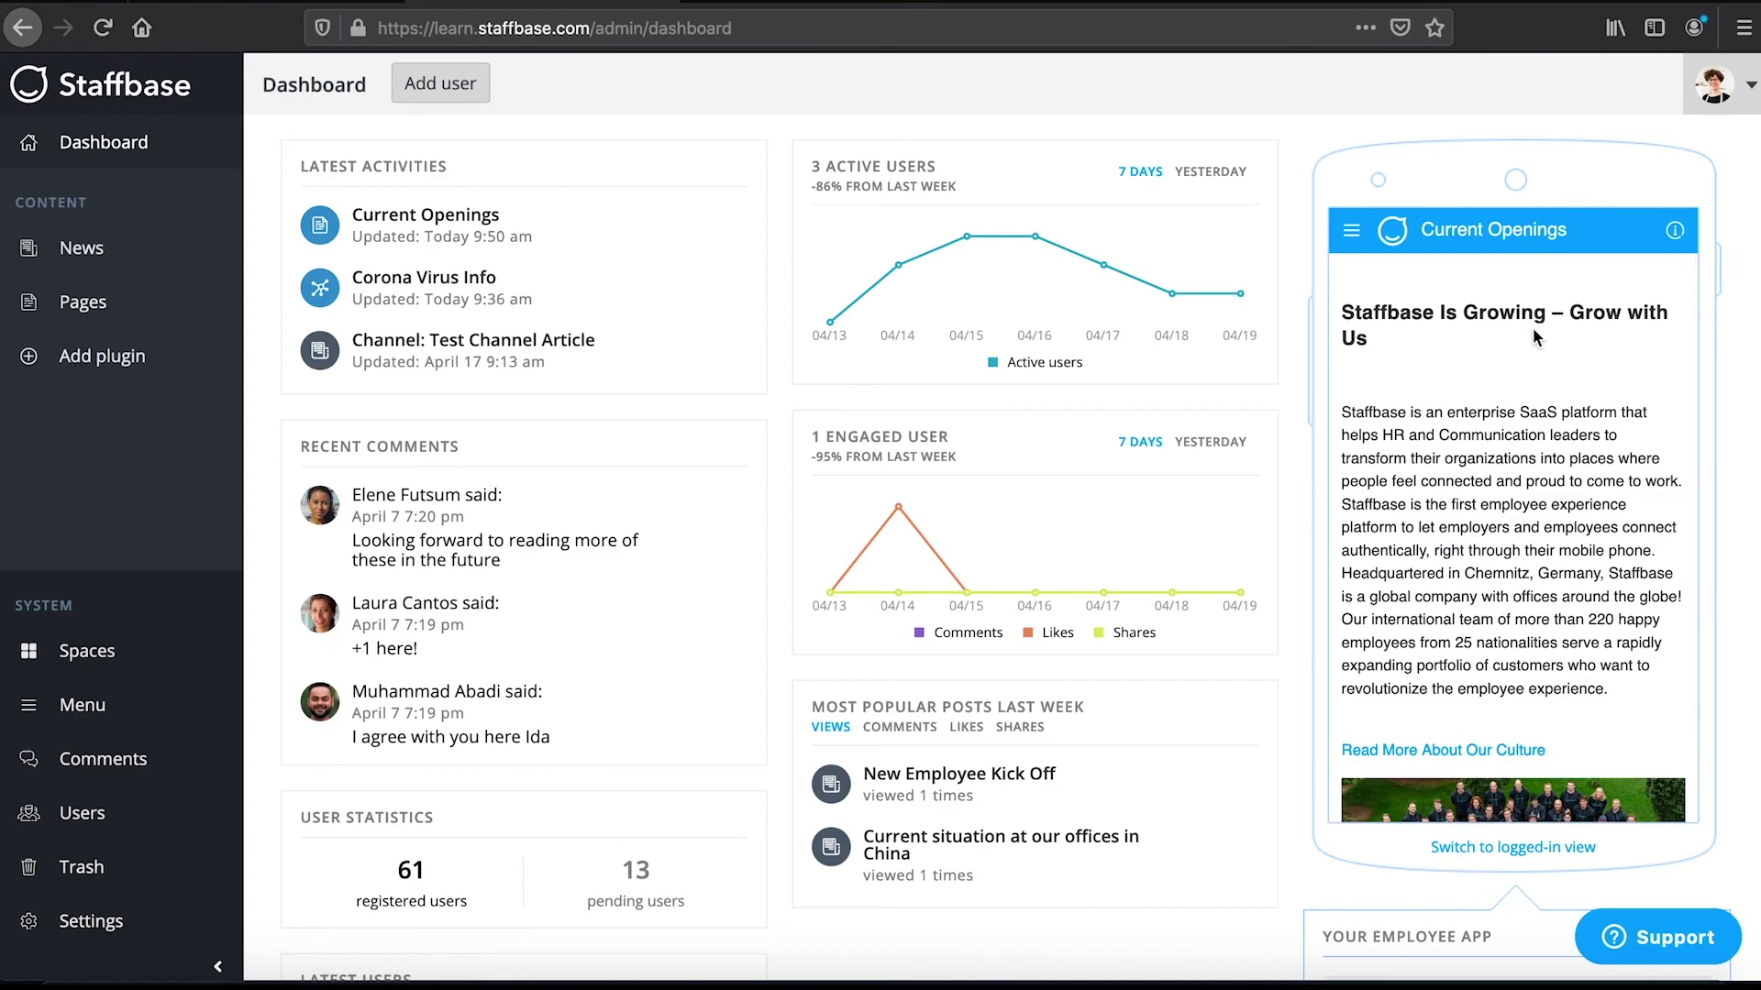
scroll(1536, 337, down, 2)
scroll(1536, 337, down, 1)
scroll(1536, 338, up, 3)
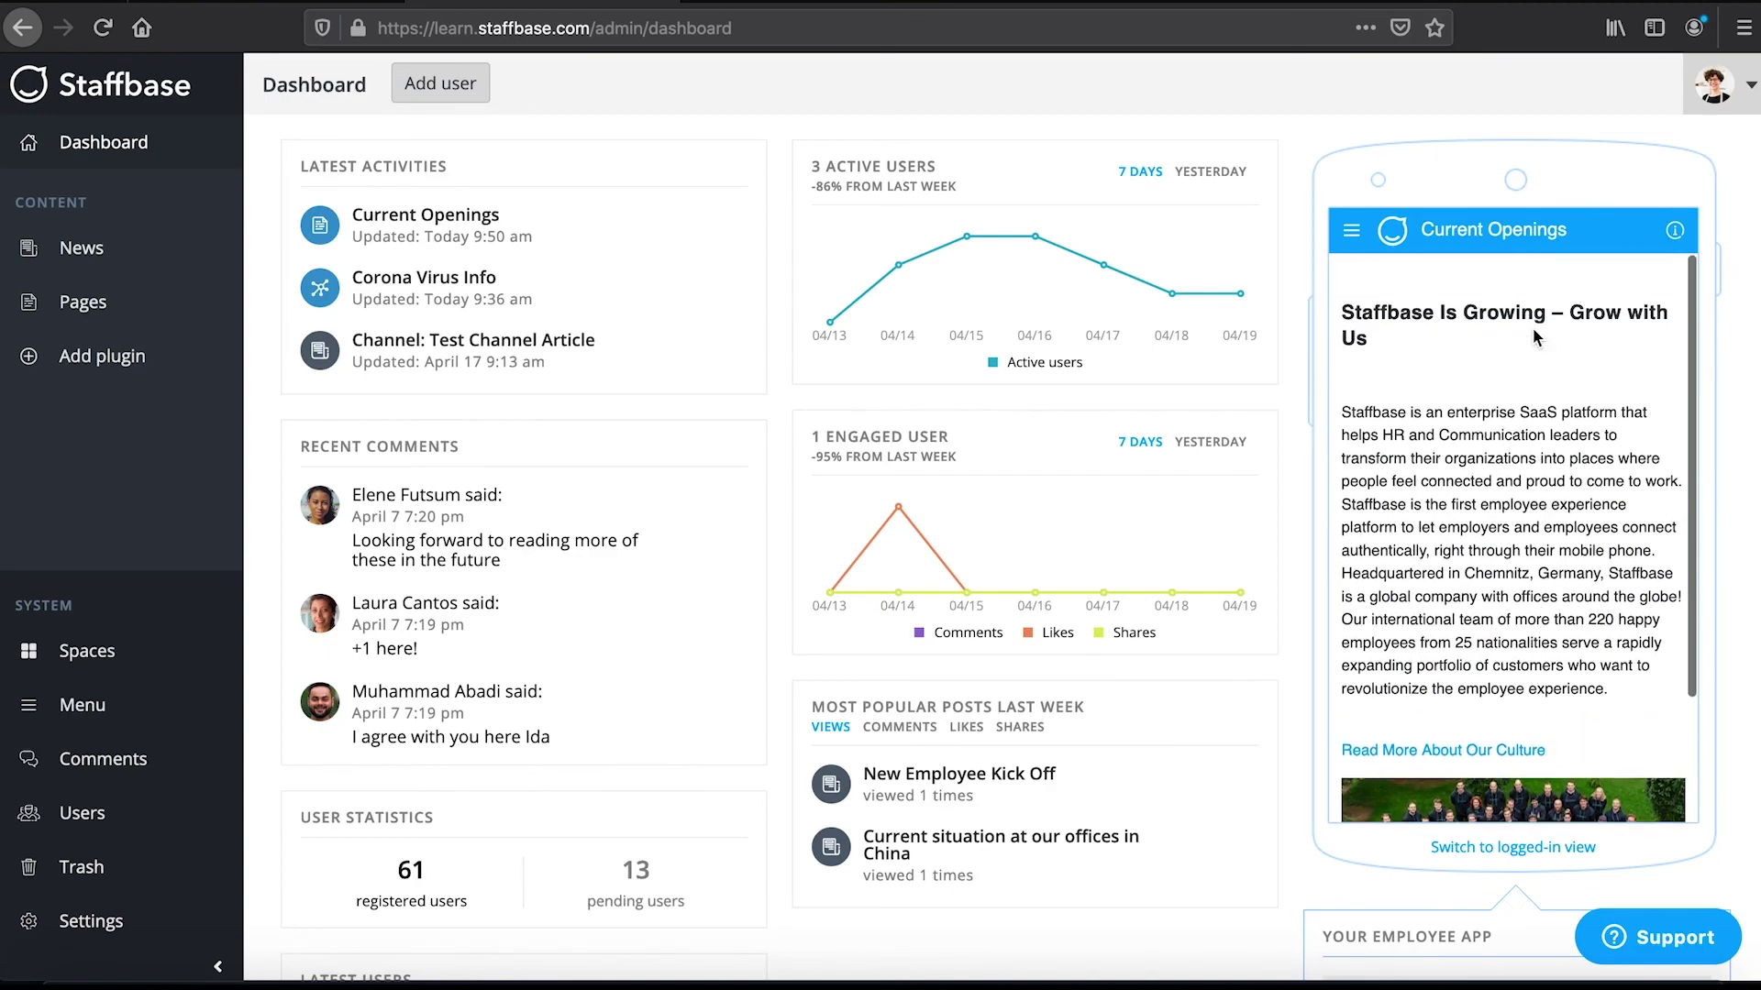